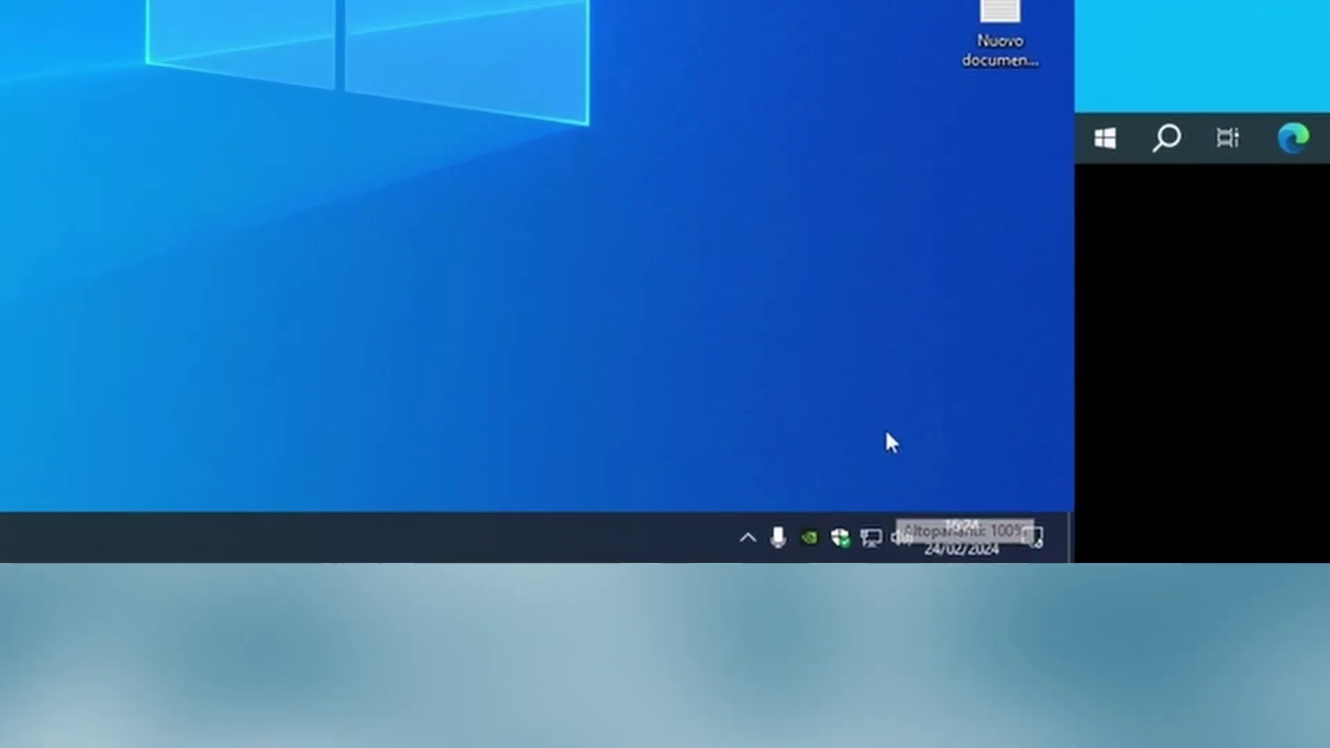
Look through the list of available audio playback devices, leaving the Realtek speakers (Altoparlanti) selected, and close the list
left_click(907, 551)
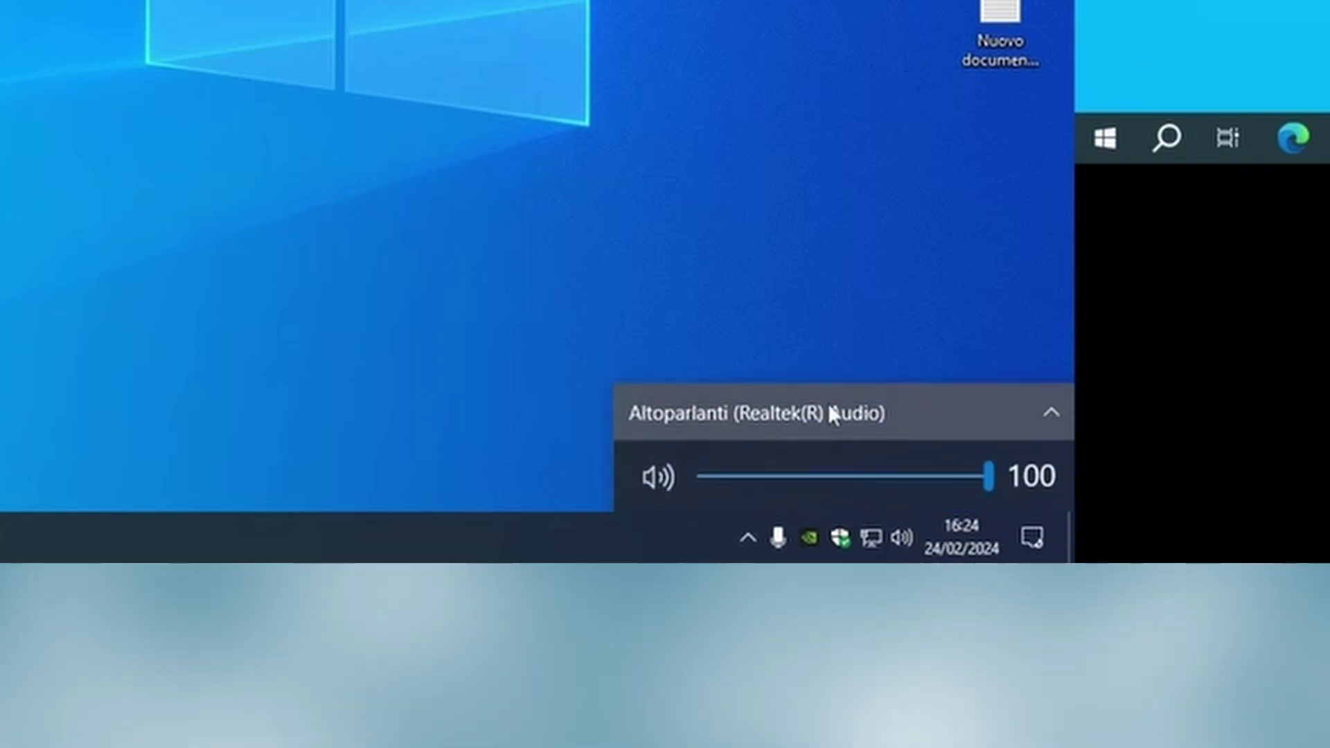
left_click(831, 411)
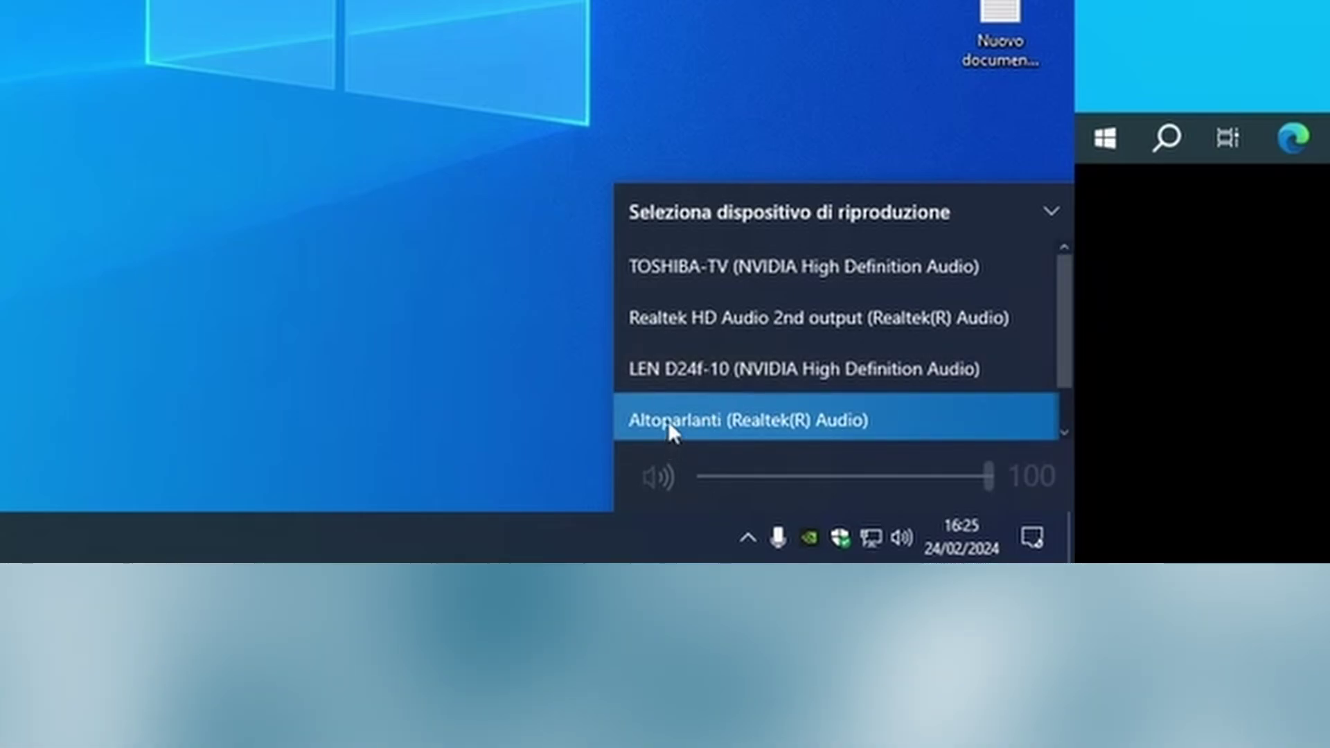
scroll(701, 384, "down", 1)
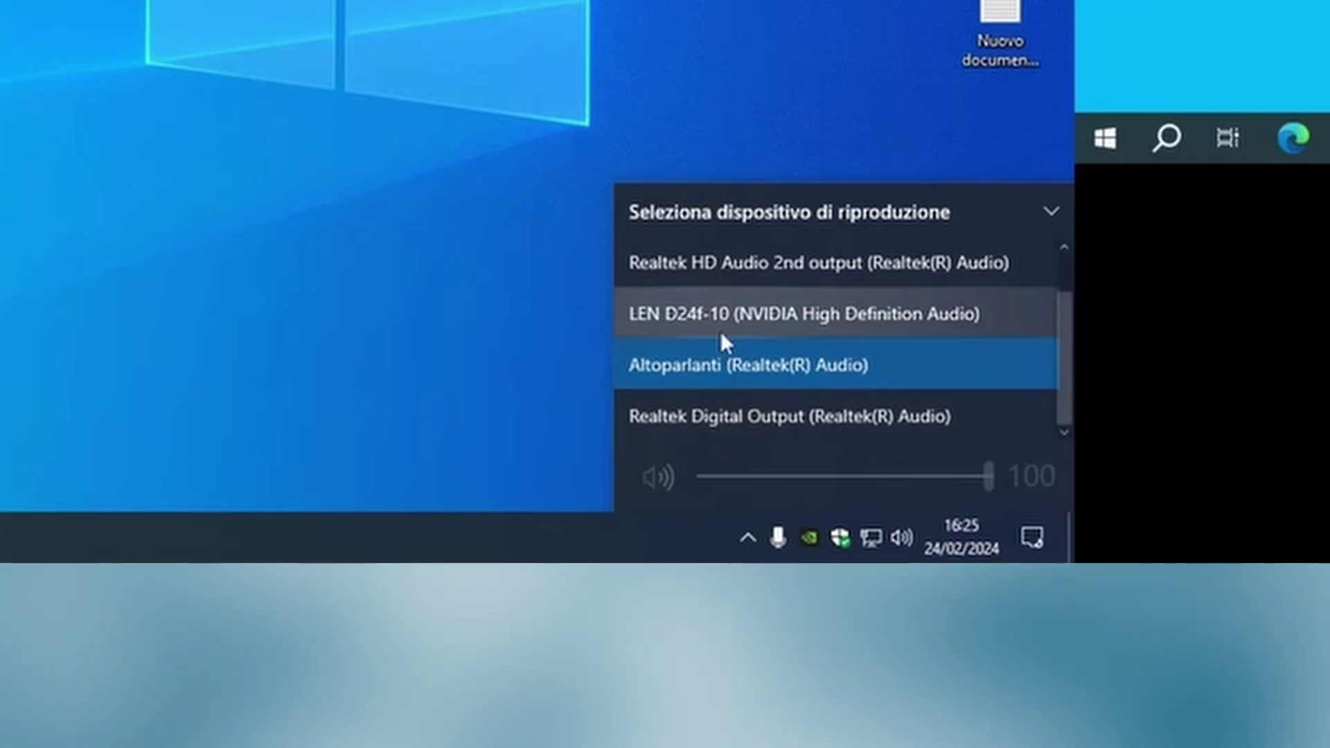
scroll(720, 331, "up", 1)
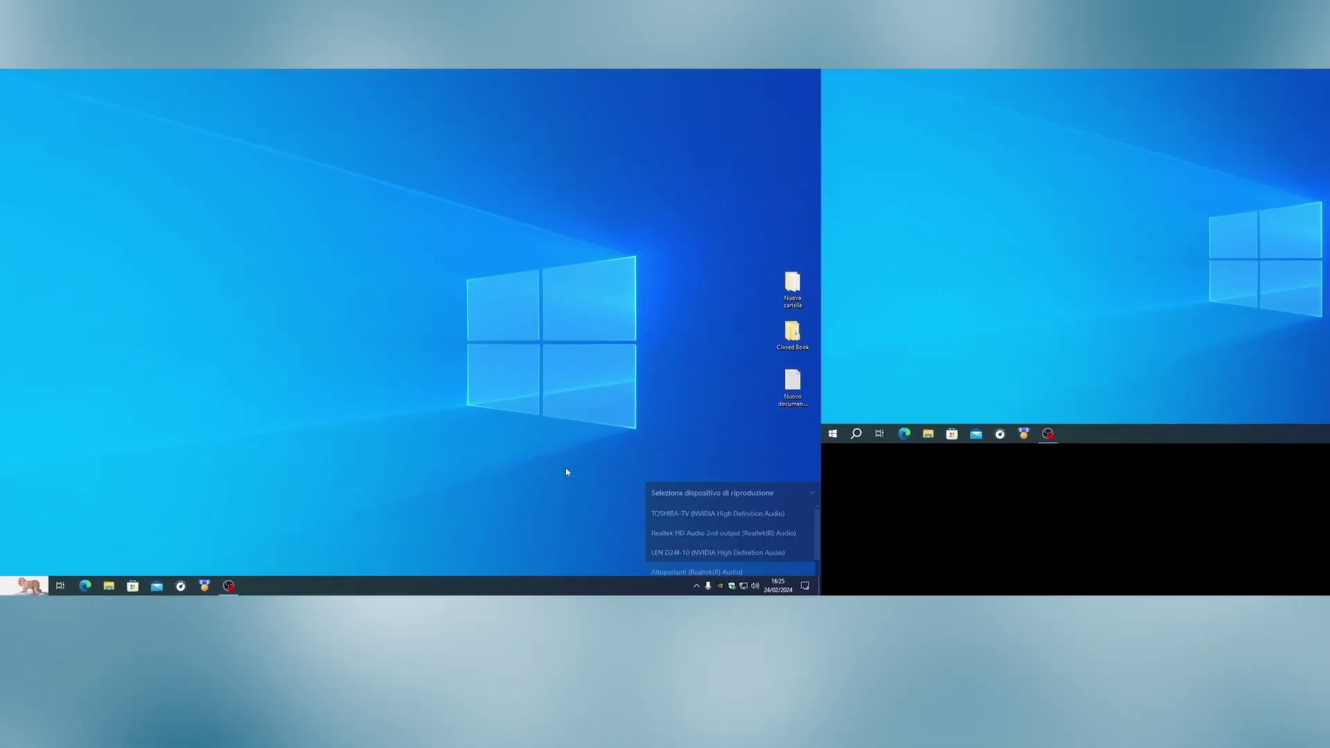
left_click(493, 378)
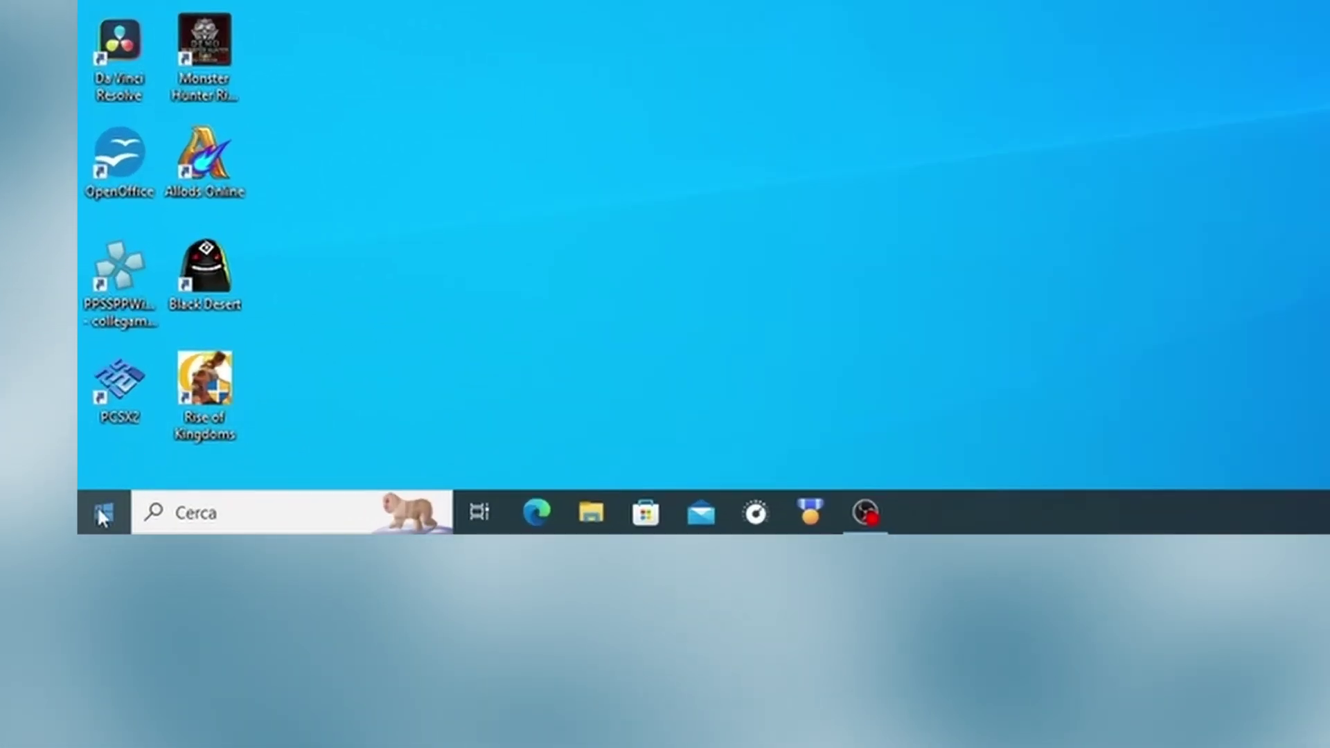
Open the Windows System settings on the display (Schermo) page
left_click(101, 516)
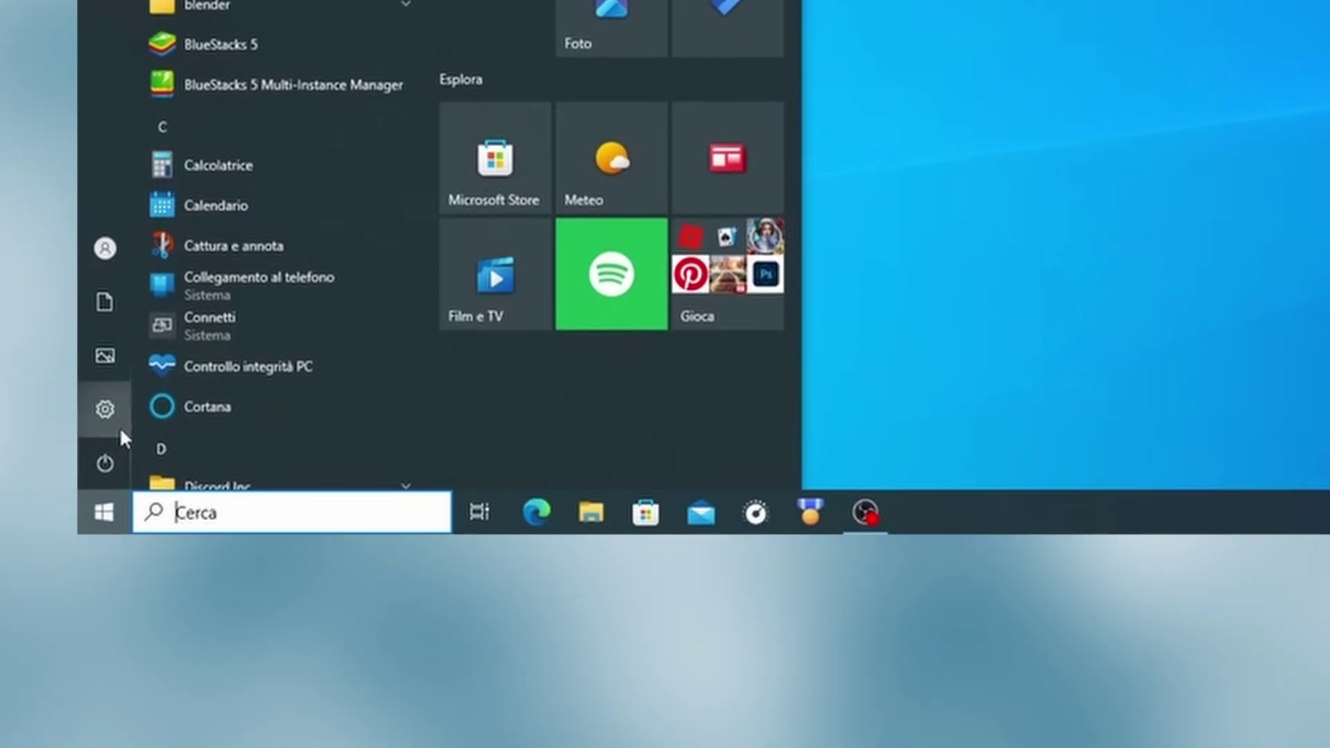
left_click(105, 413)
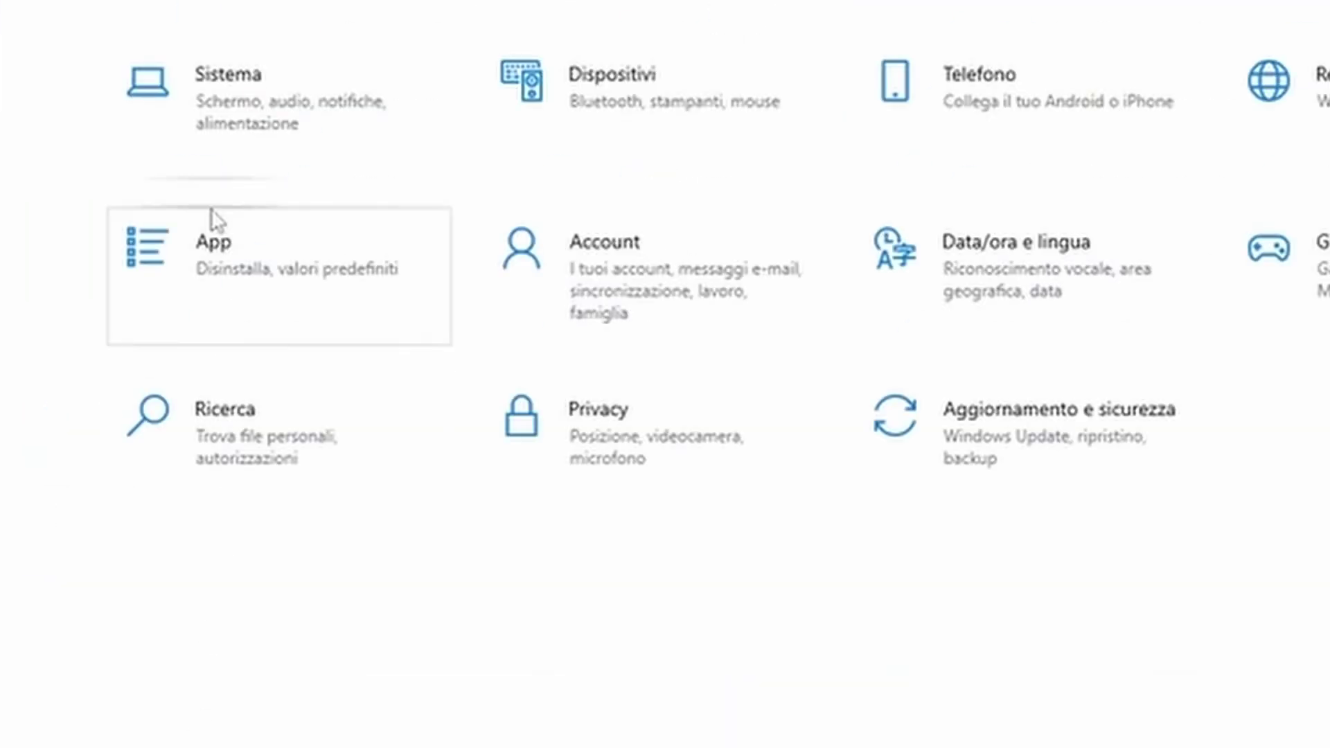
left_click(276, 106)
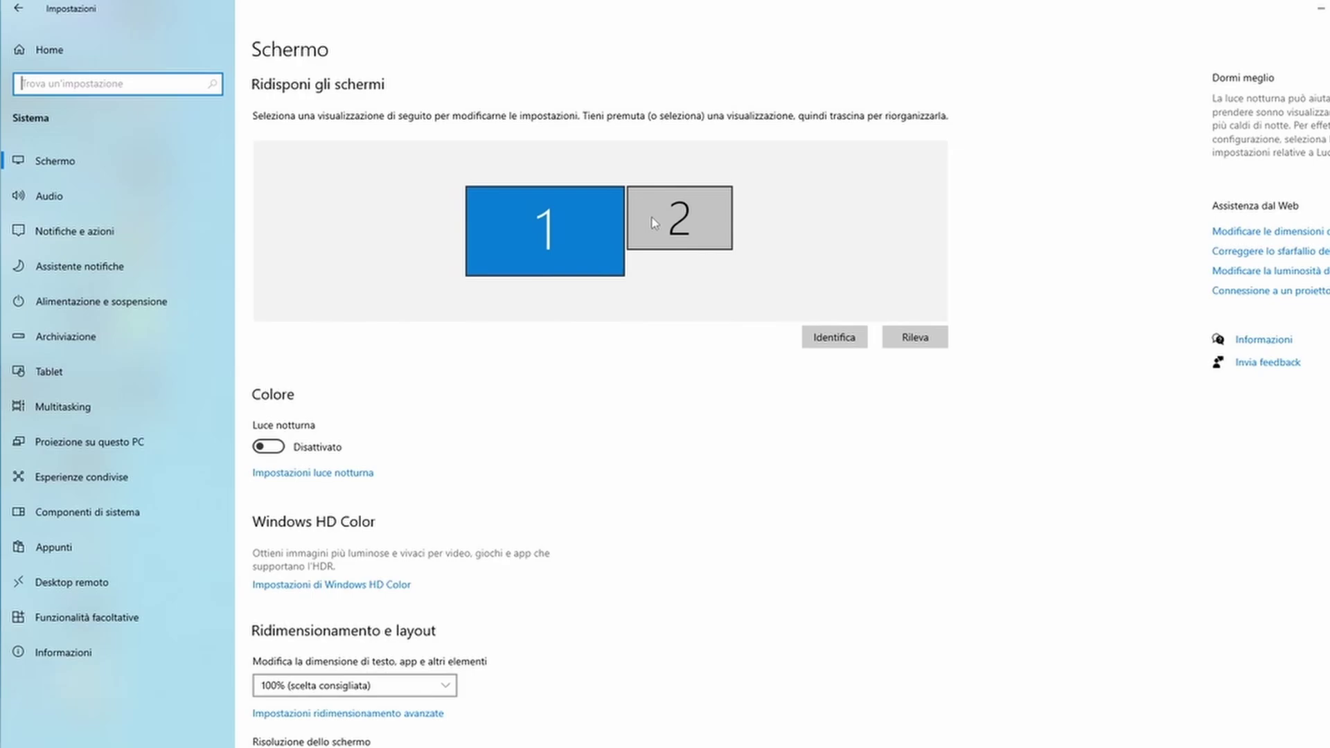
Try offsetting displays 1 and 2 vertically in the arrangement diagram, and realign their upper edges
left_click(563, 226)
left_click_drag(520, 234, 516, 266)
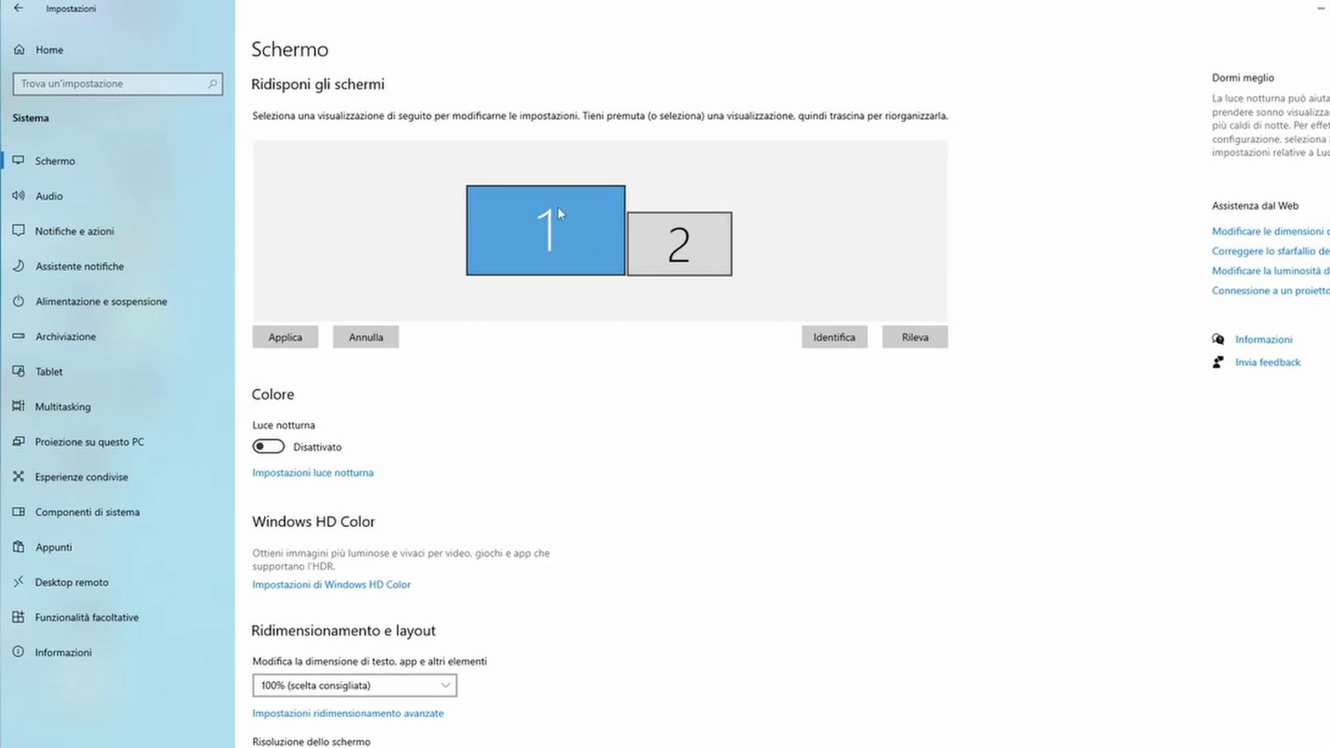
mouse_move(709, 243)
left_mouse_down()
mouse_move(539, 241)
mouse_move(703, 221)
left_mouse_up()
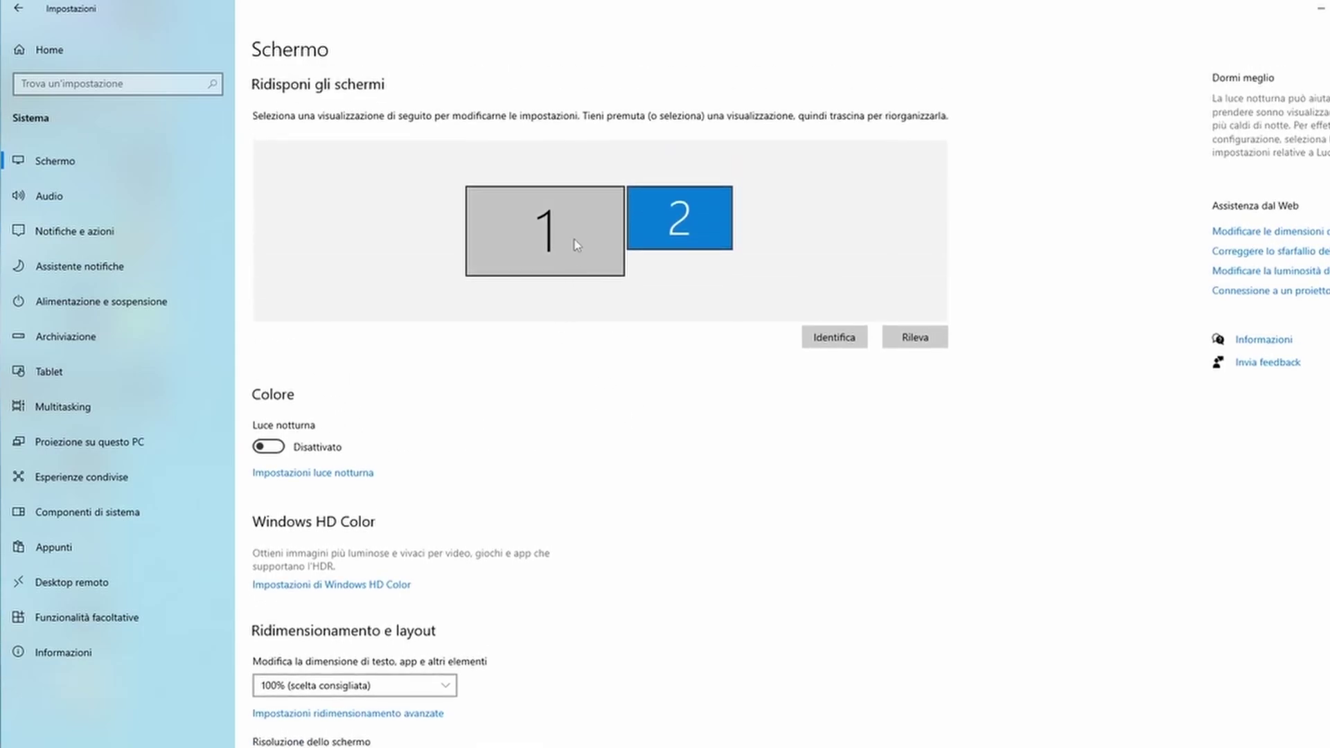
Review the scaling, resolution, orientation and multiple-display settings for display 1, and select display 2
left_click(568, 246)
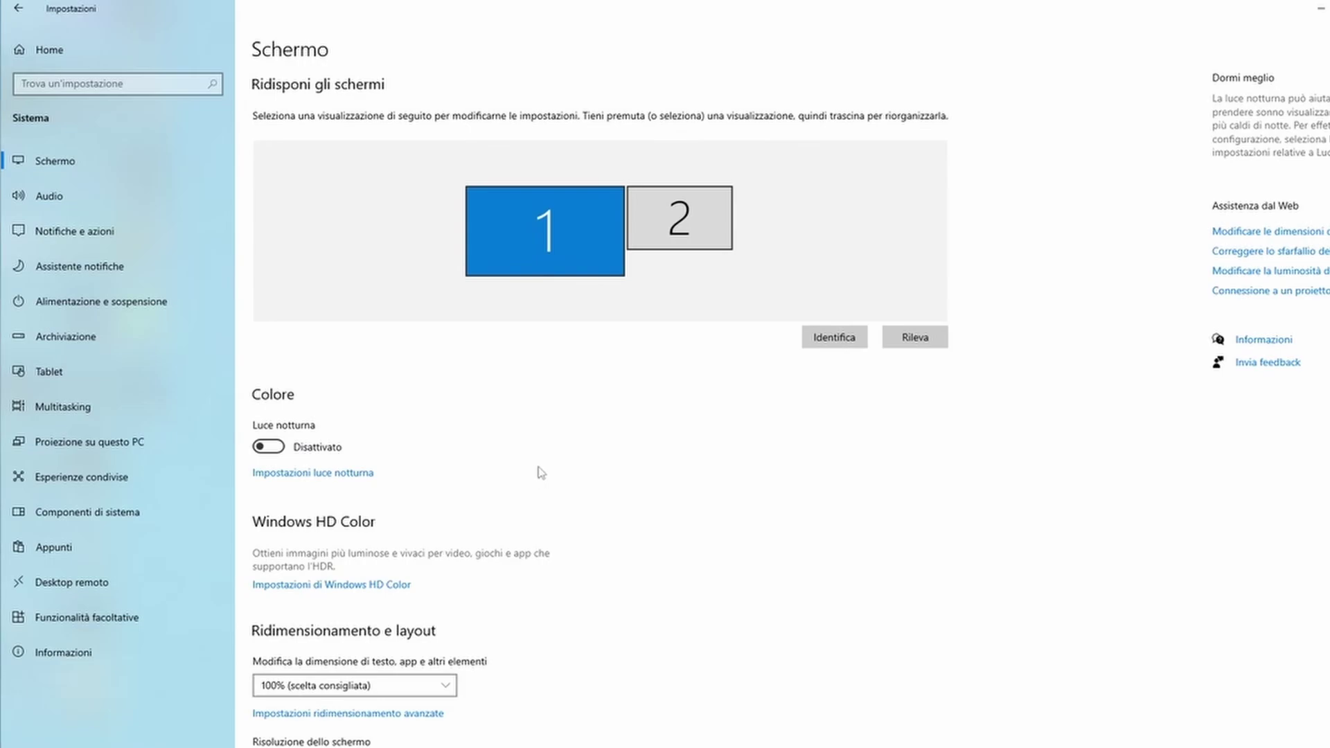
scroll(540, 473, "down", 3)
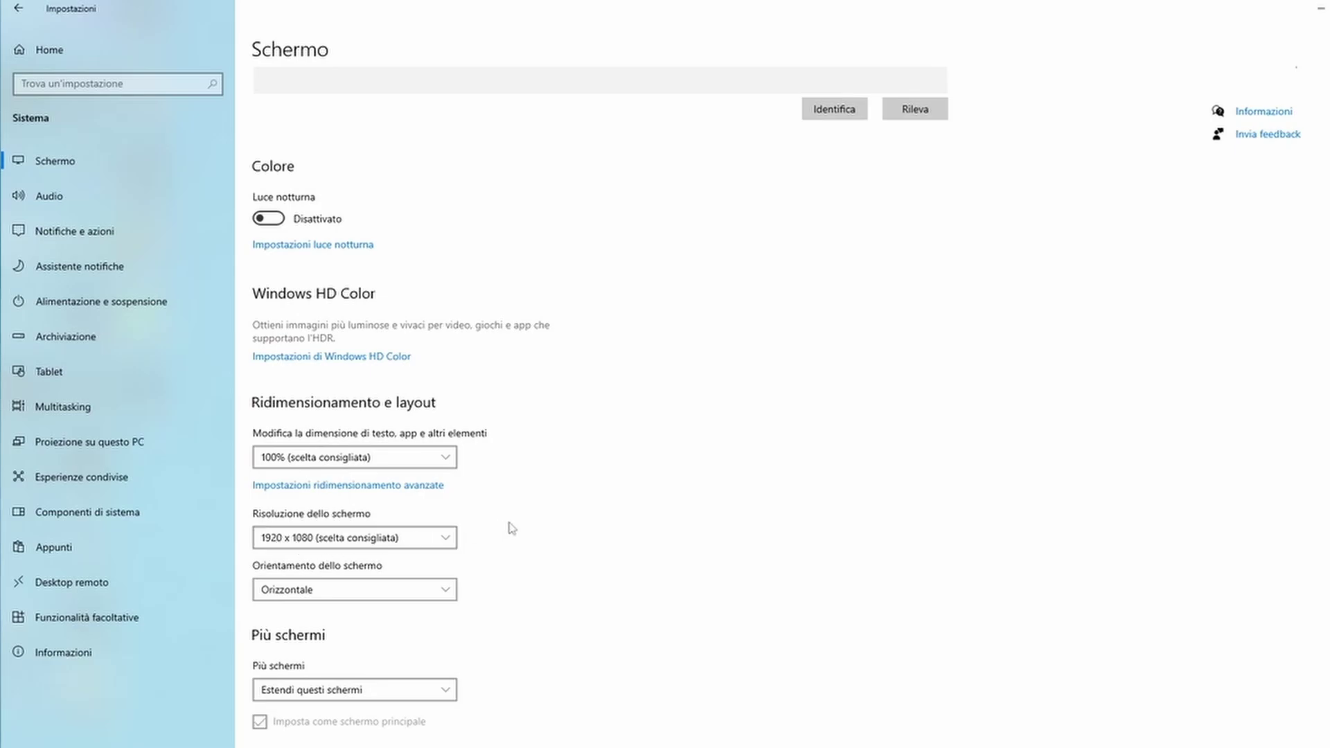
scroll(543, 517, "down", 2)
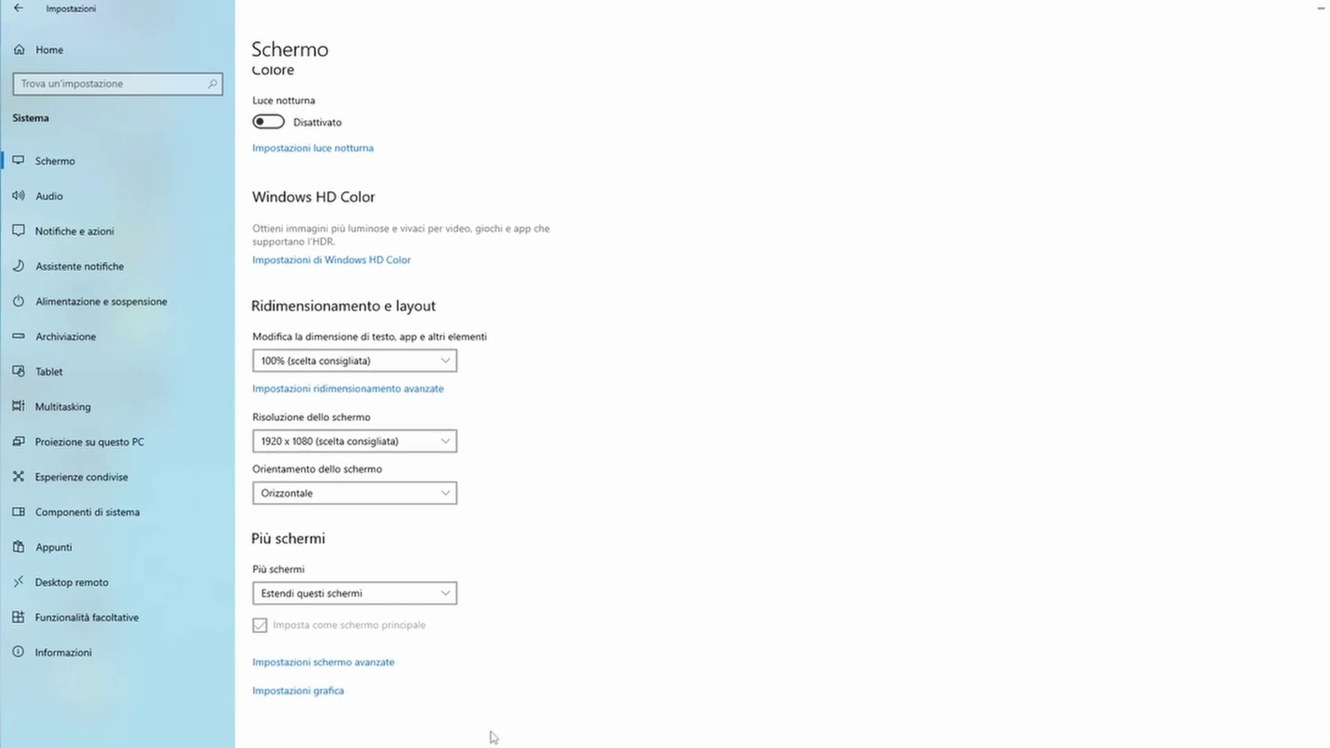
scroll(592, 547, "up", 5)
left_click(674, 239)
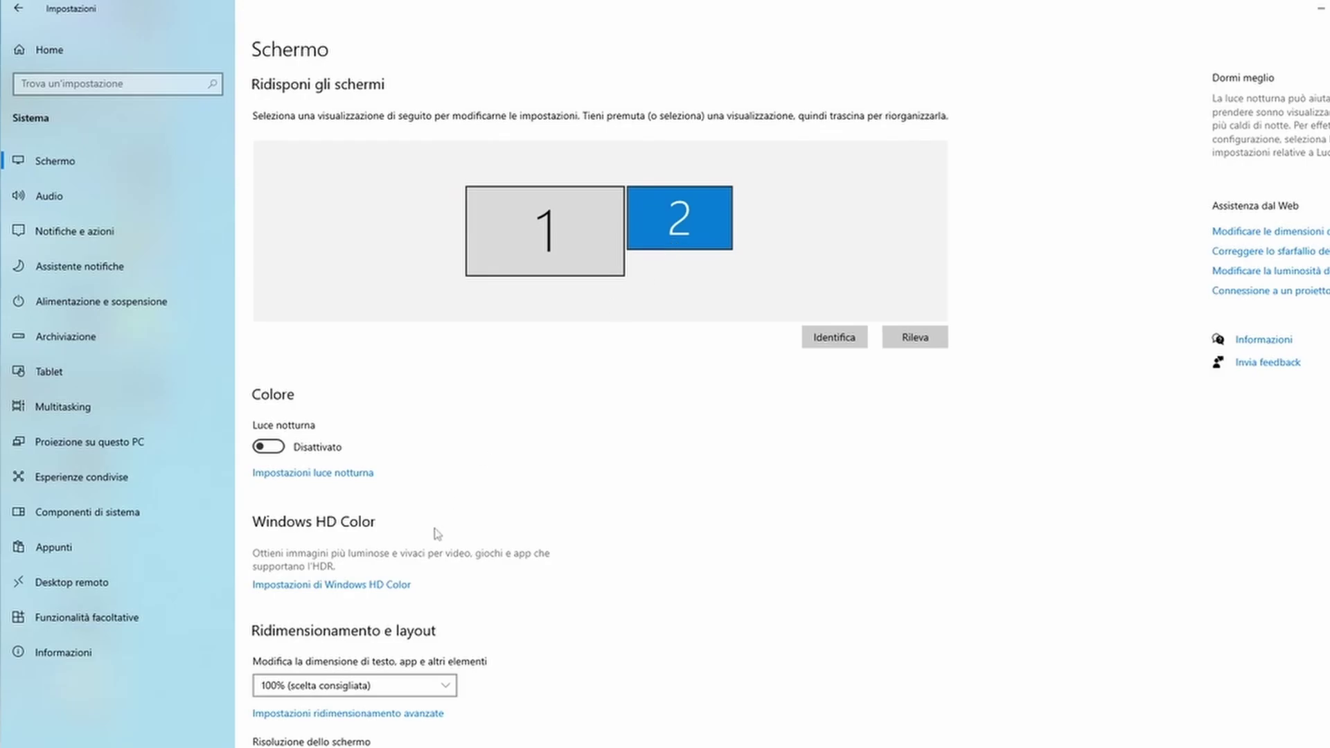
scroll(437, 534, "down", 5)
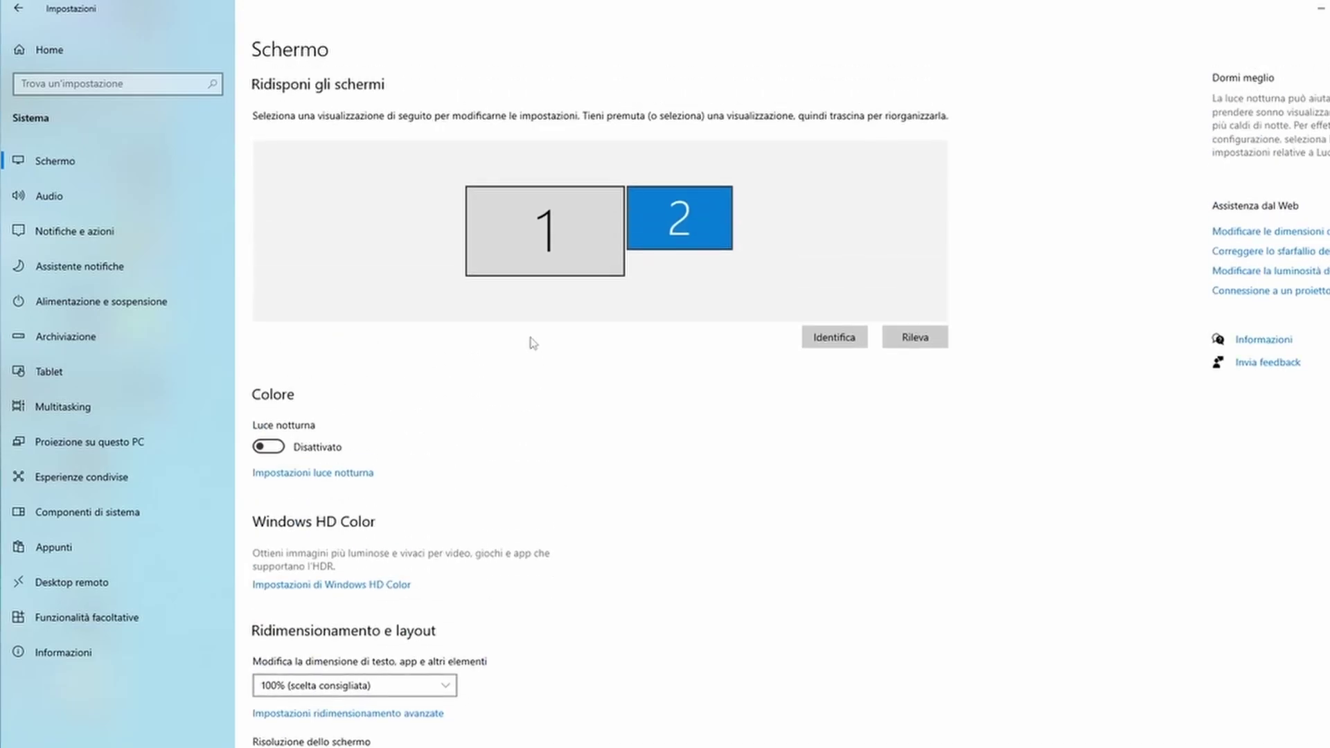
Check the resolution and refresh rate of display 1, LEN D24f-10, in the advanced display settings and return to the display page
scroll(607, 541, "down", 5)
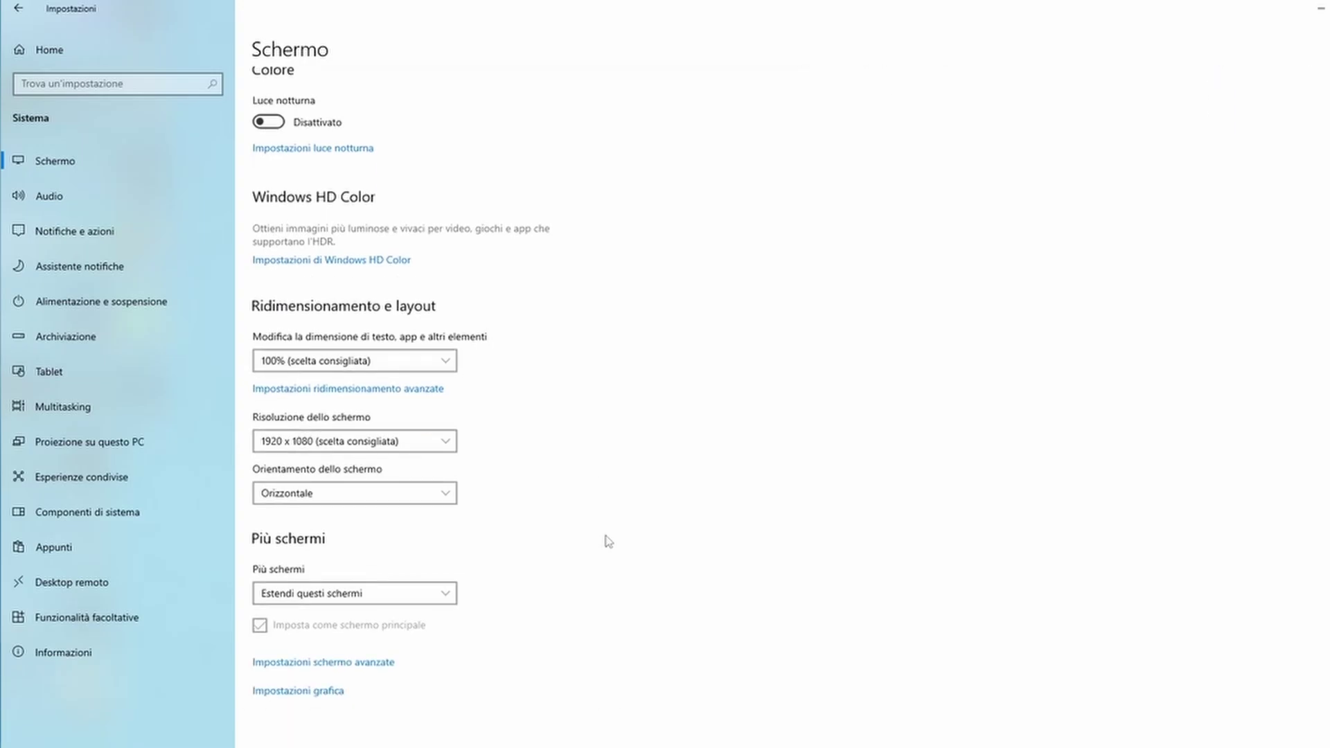
left_click(369, 664)
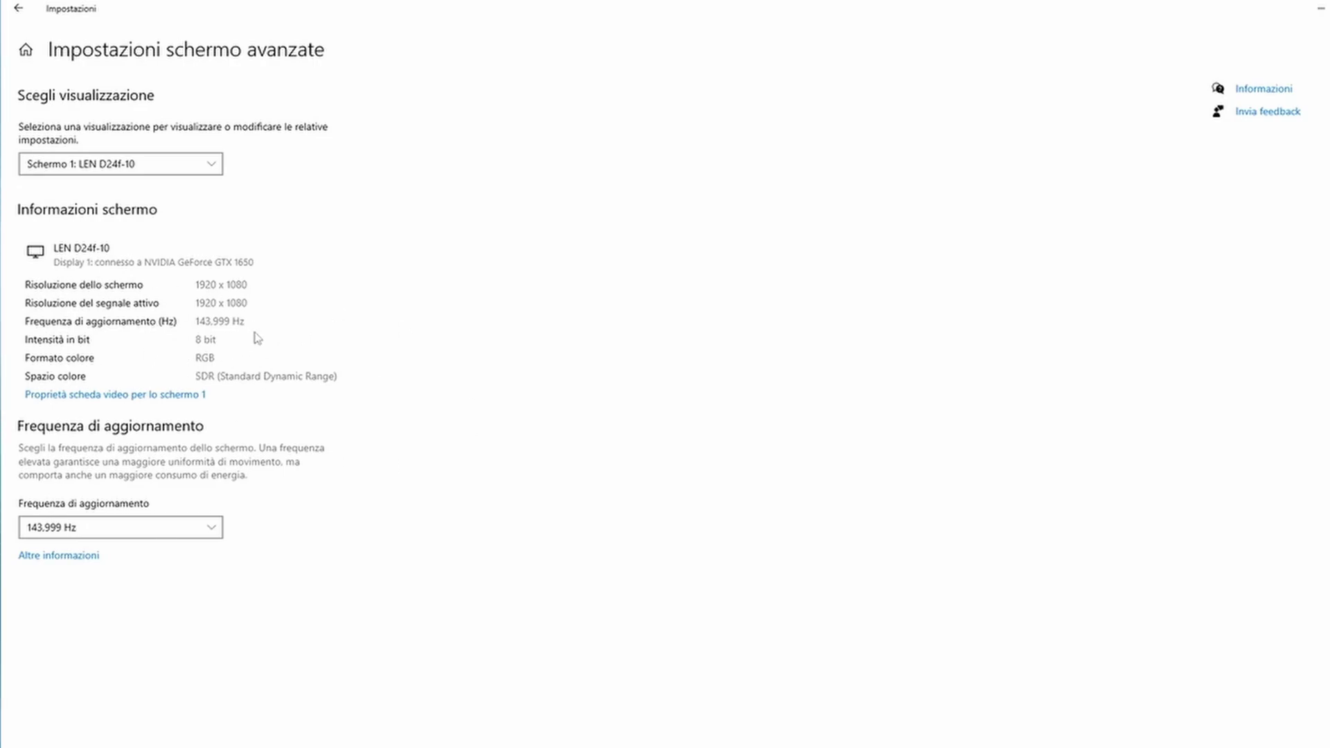
left_click(20, 14)
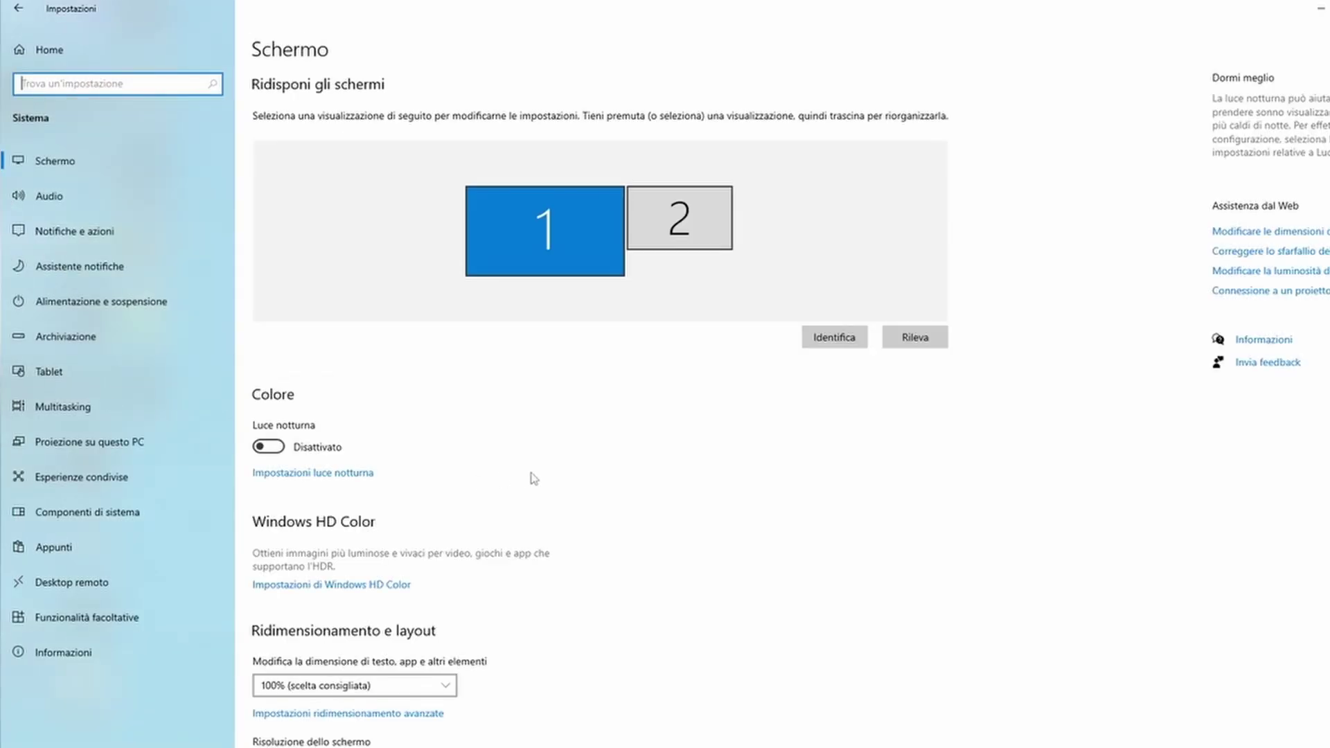
Check the resolution and refresh rate of display 2, TOSHIBA-TV, in the advanced display settings and leave that page
scroll(603, 498, "down", 5)
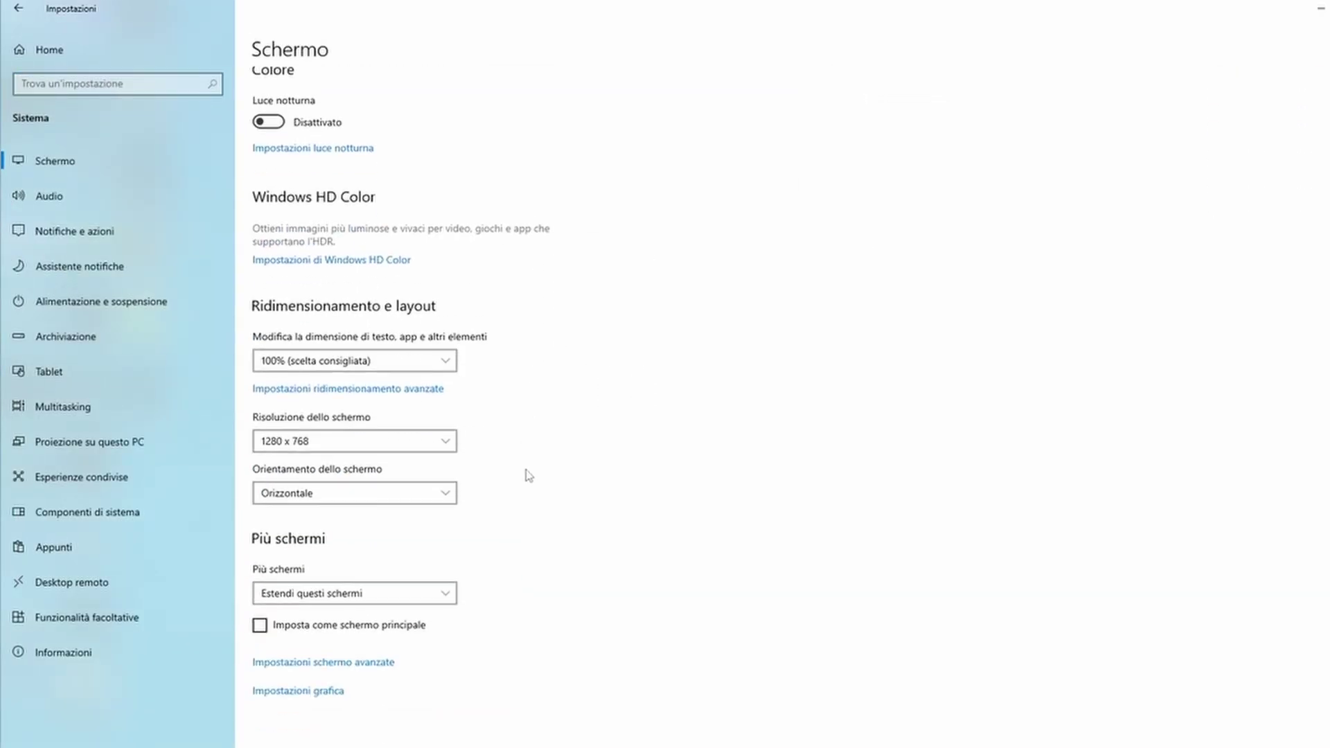
left_click(356, 663)
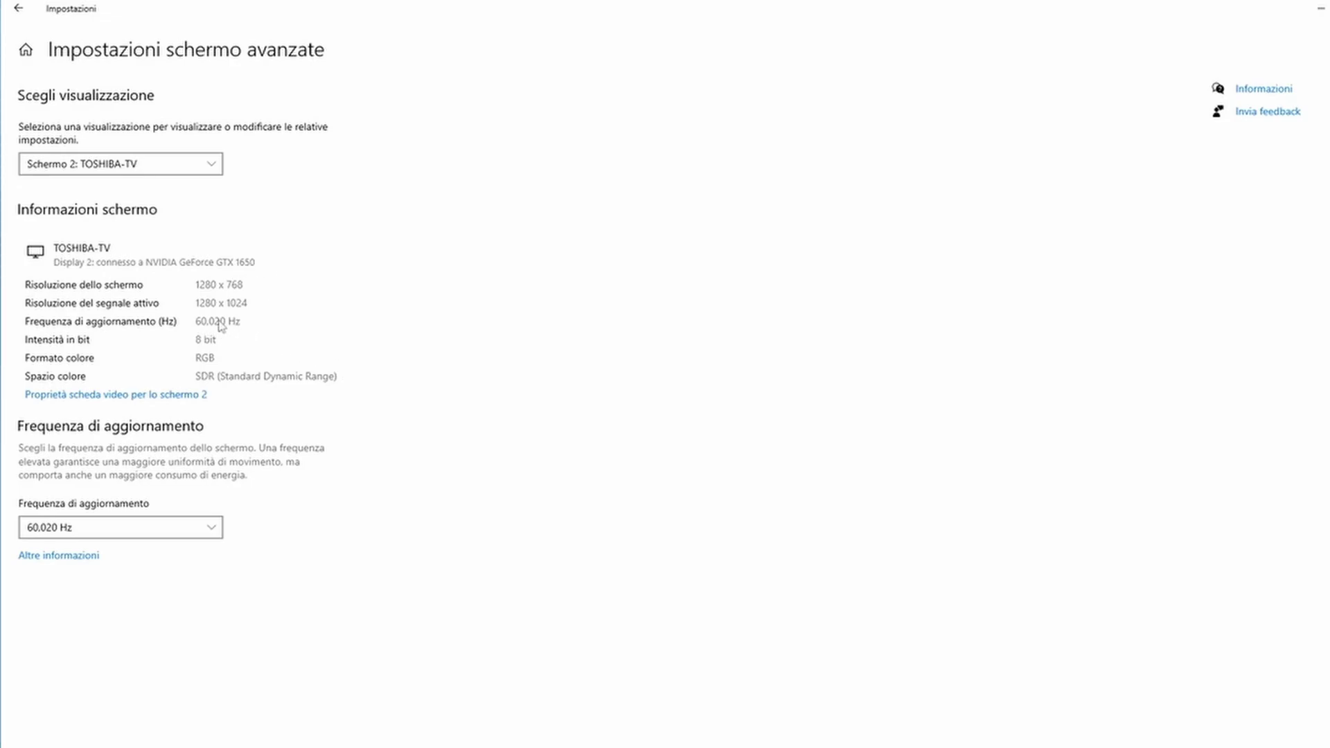
left_click(17, 10)
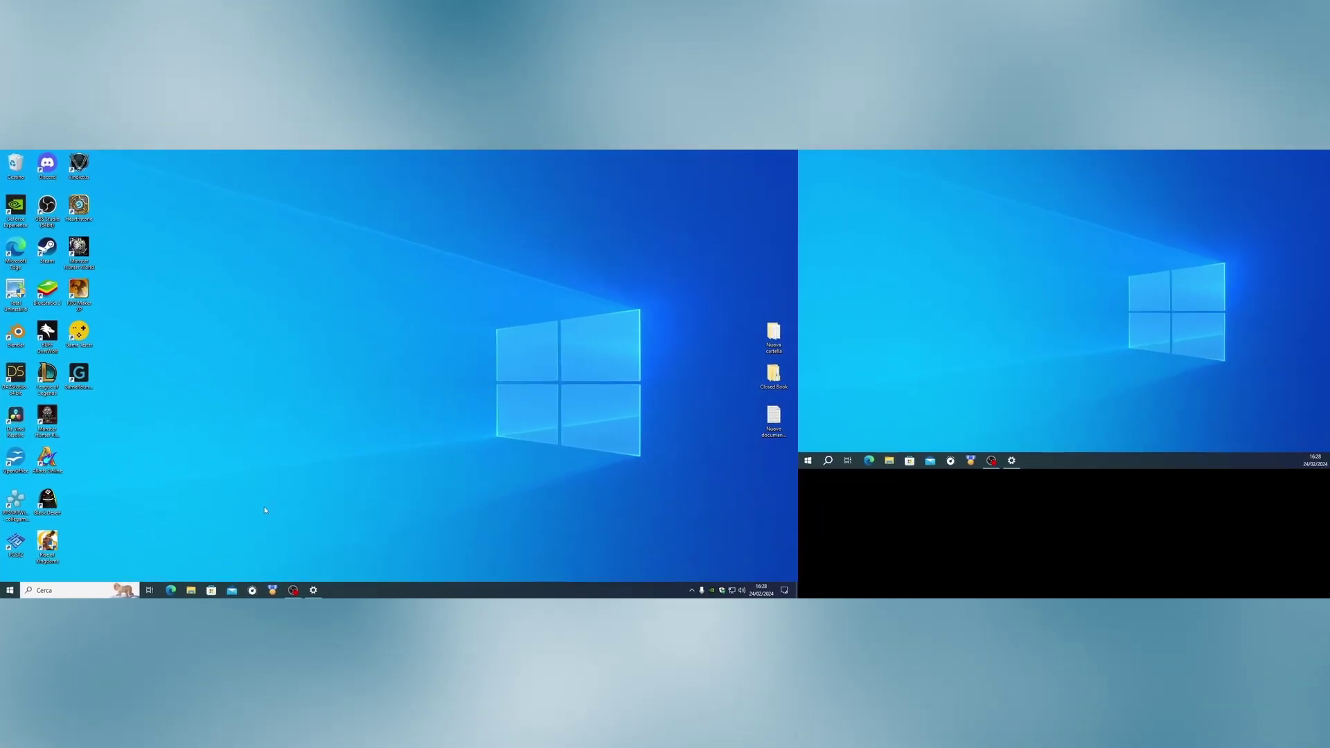
Switch to OBS Studio and move the Display Capture 3 source down to about 120 px below the canvas's upper edge
left_click(293, 589)
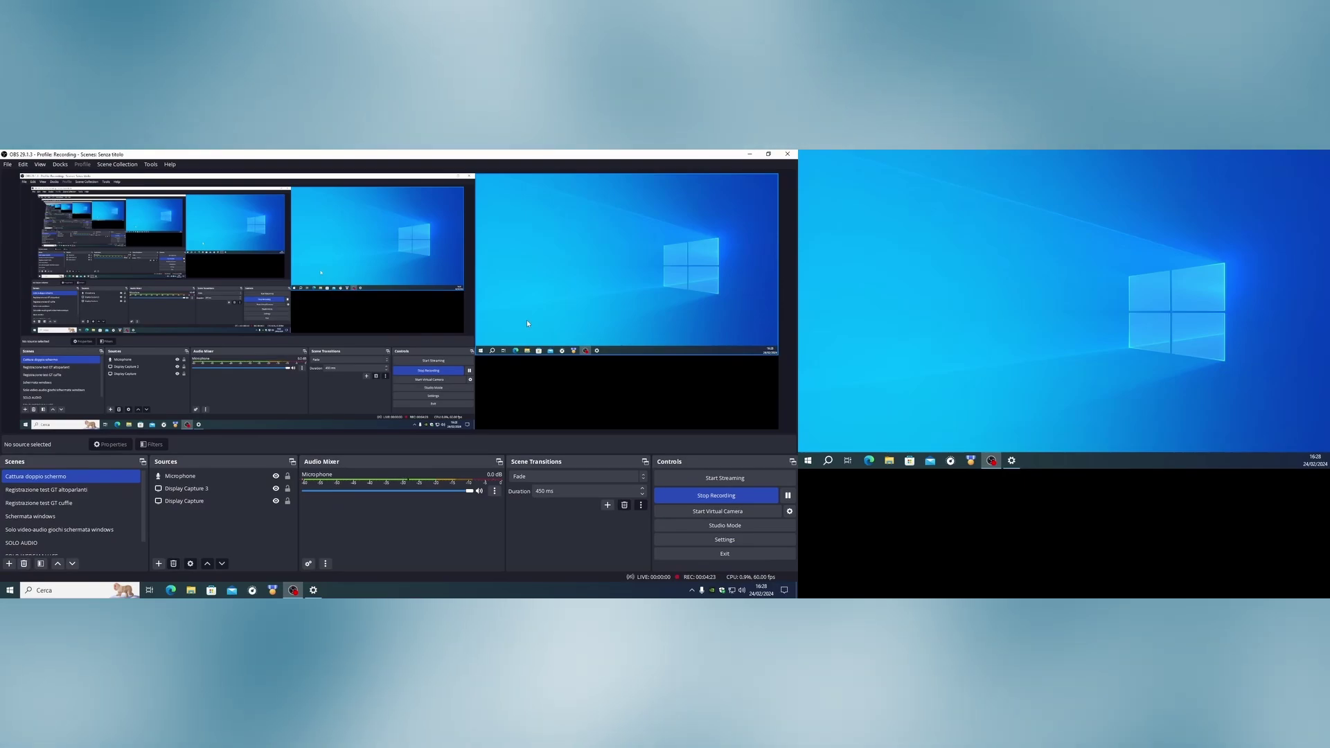
left_click_drag(539, 284, 543, 312)
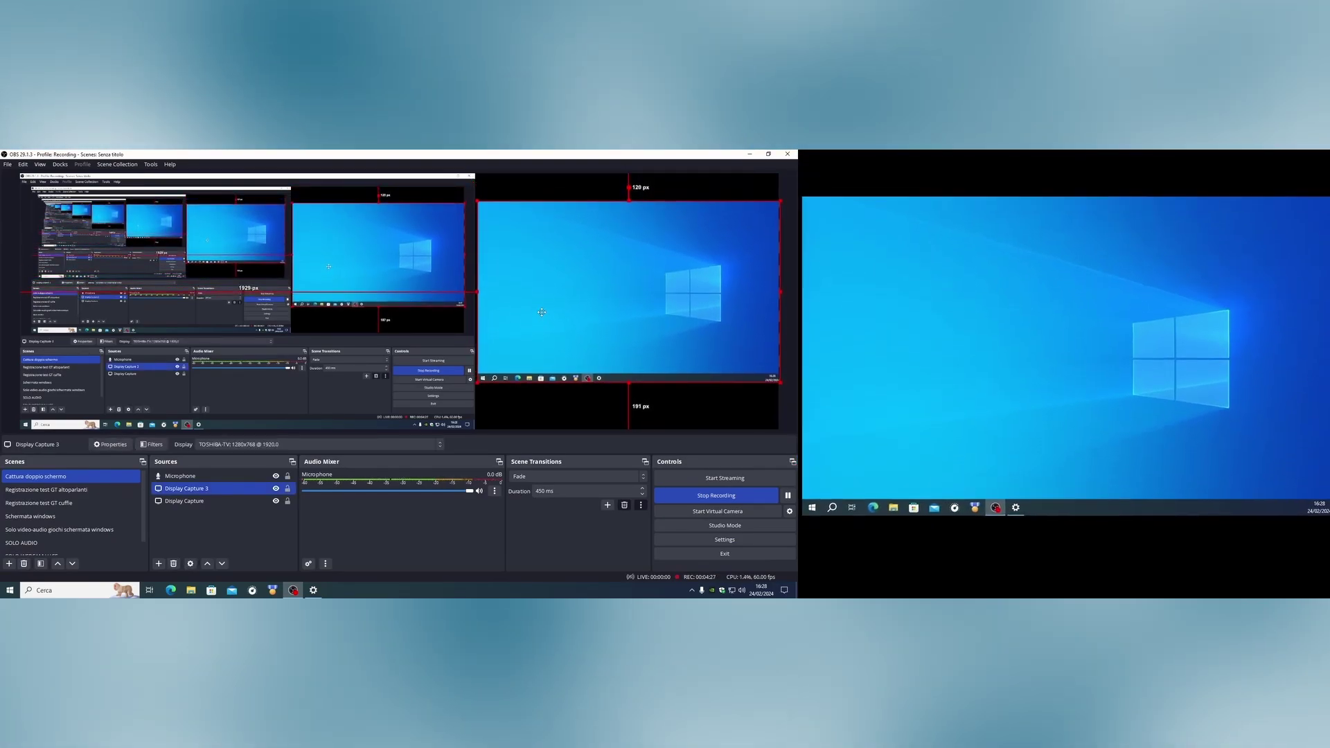
key("Down")
key("Down")
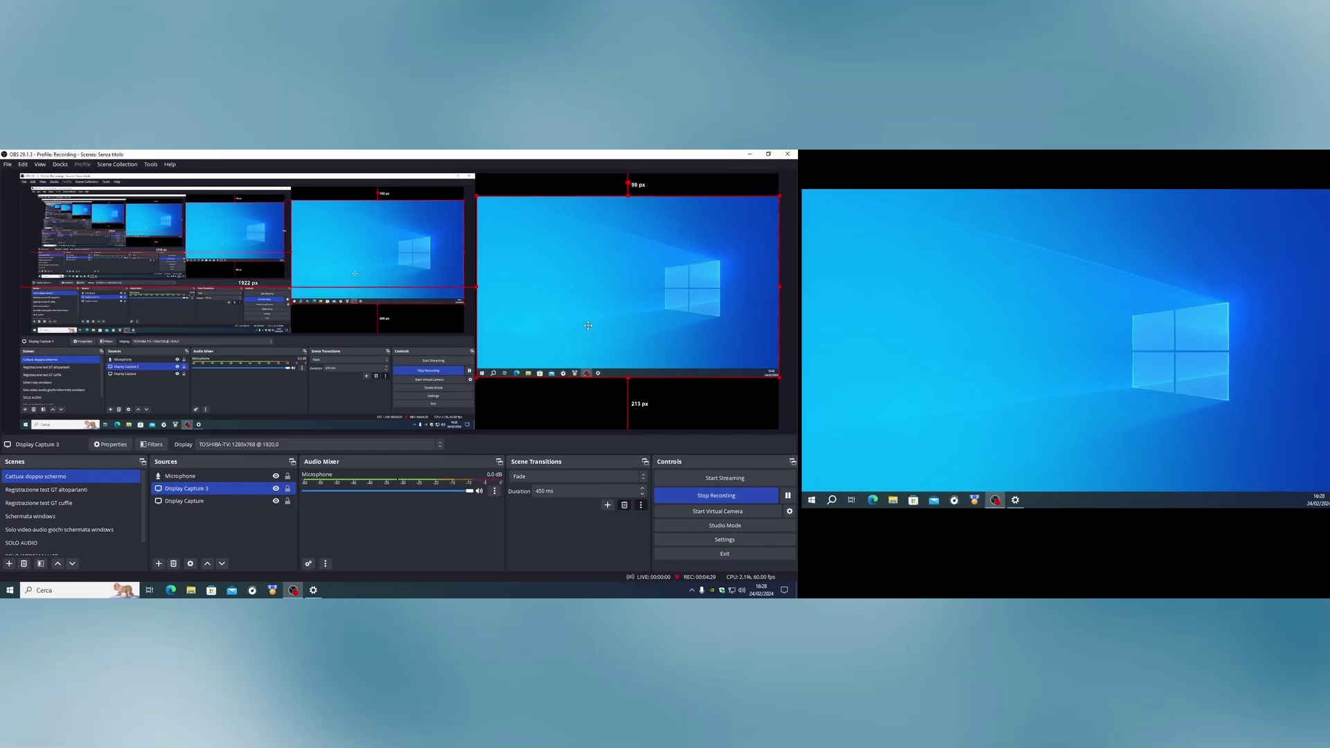
left_click(255, 281)
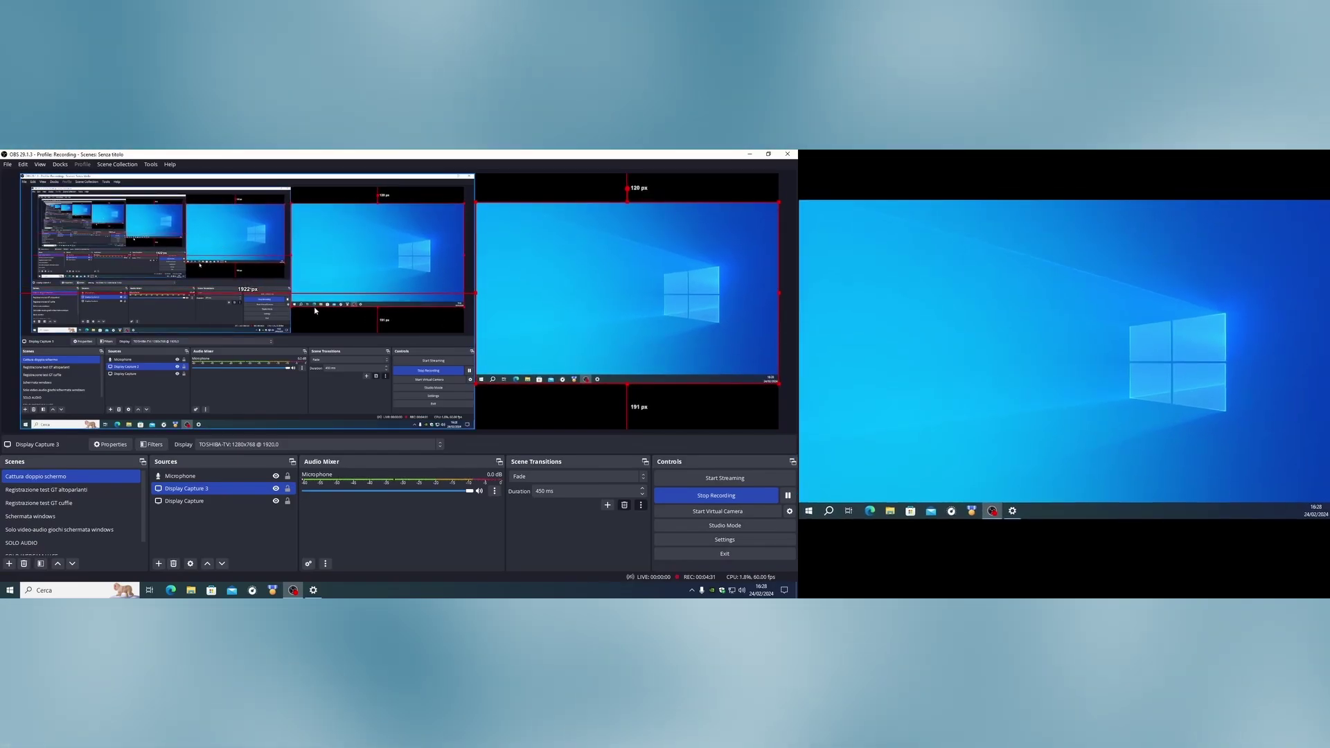
left_click(592, 312)
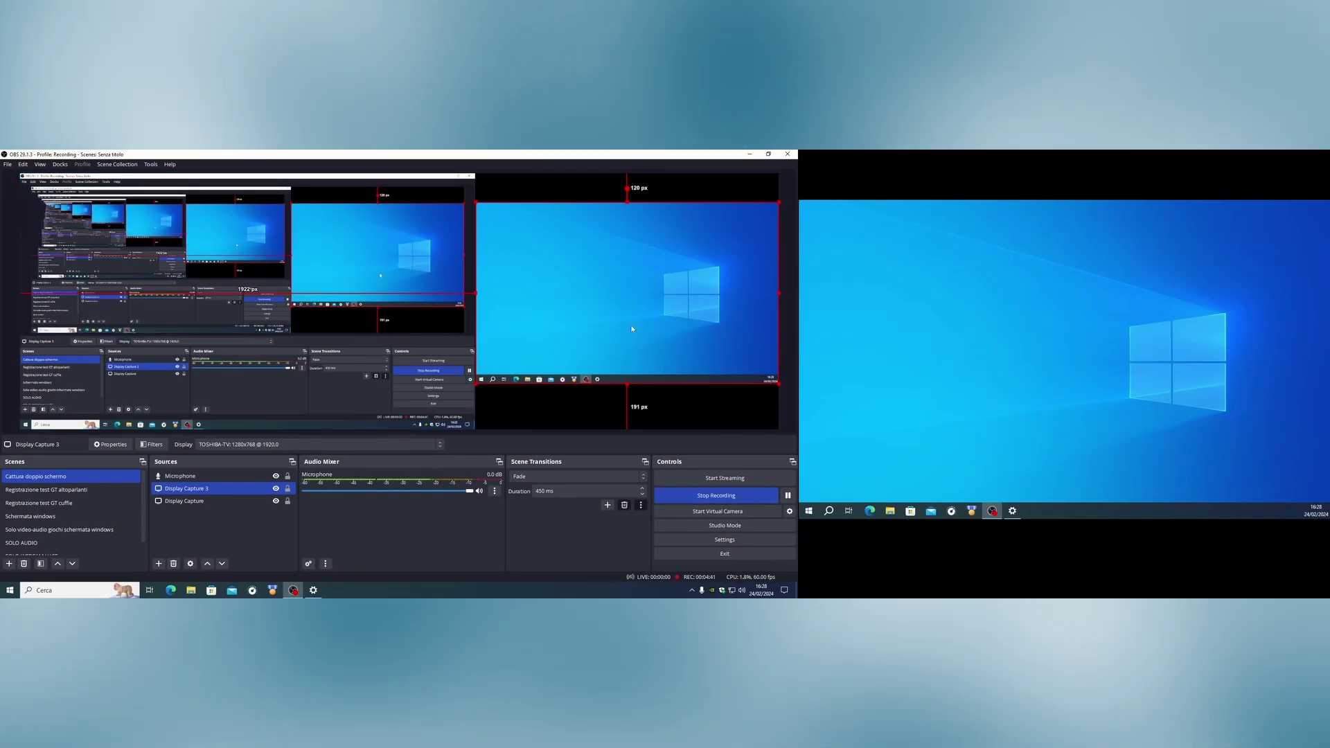
Nudge Display Capture 3 to 1924 px from the canvas's left edge and 117 px from its upper edge
key("Right")
key("Right")
key("Right")
key("Right")
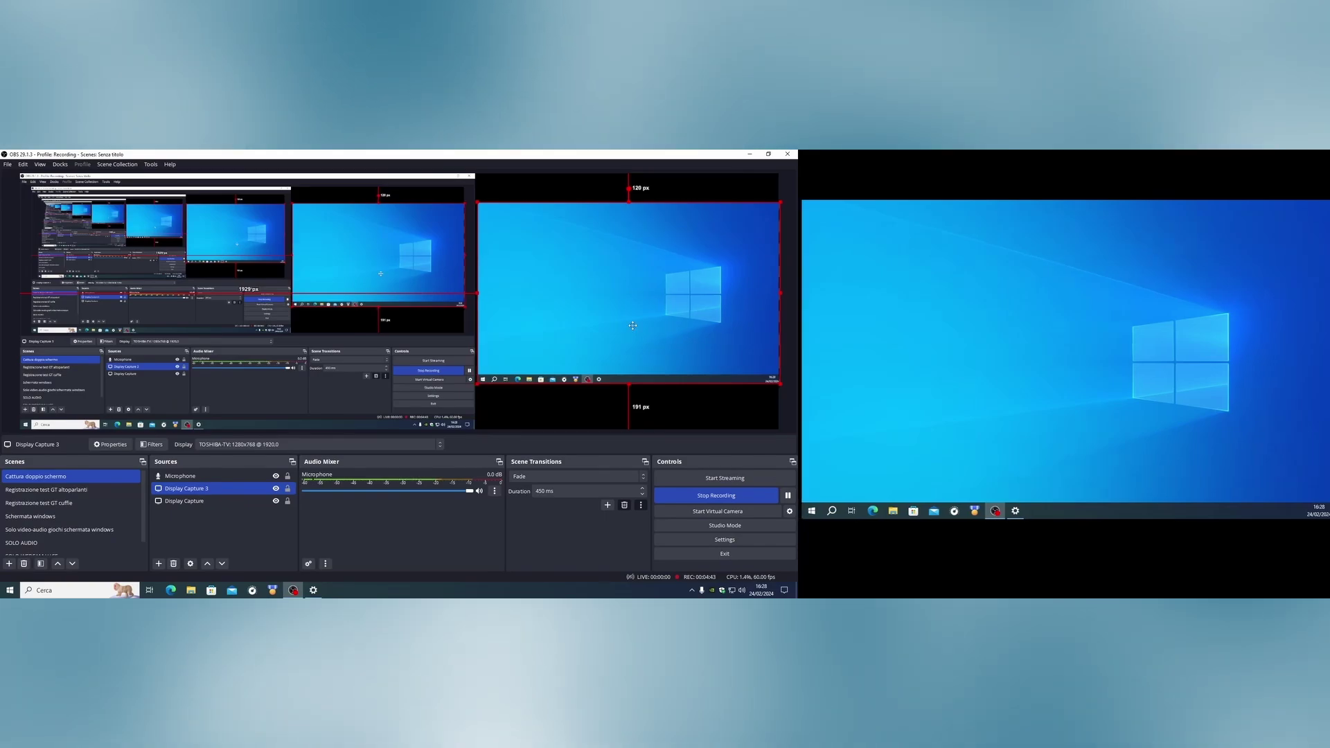
key("Up")
key("Up")
key("Up")
key("Left")
key("Left")
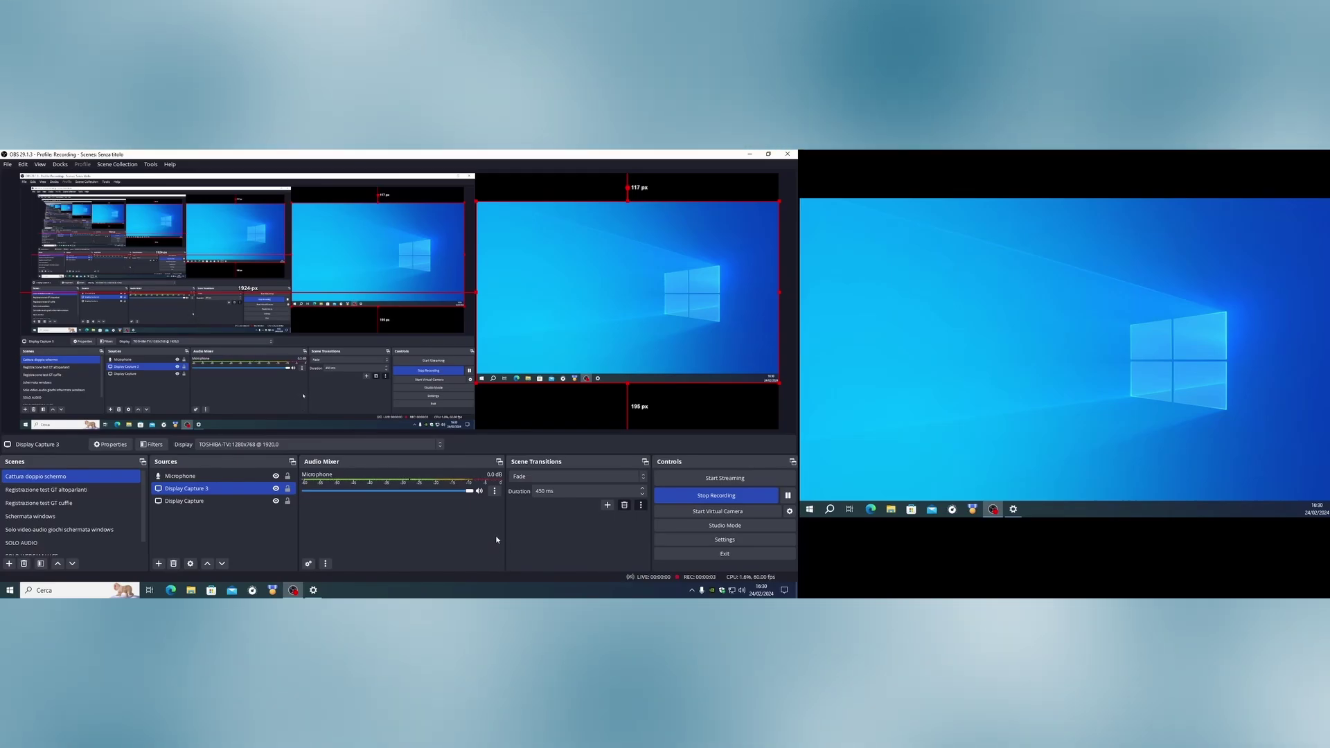
Minimize OBS Studio, return to the Windows display settings and set display 2's resolution to 1280 x 720
left_click(747, 154)
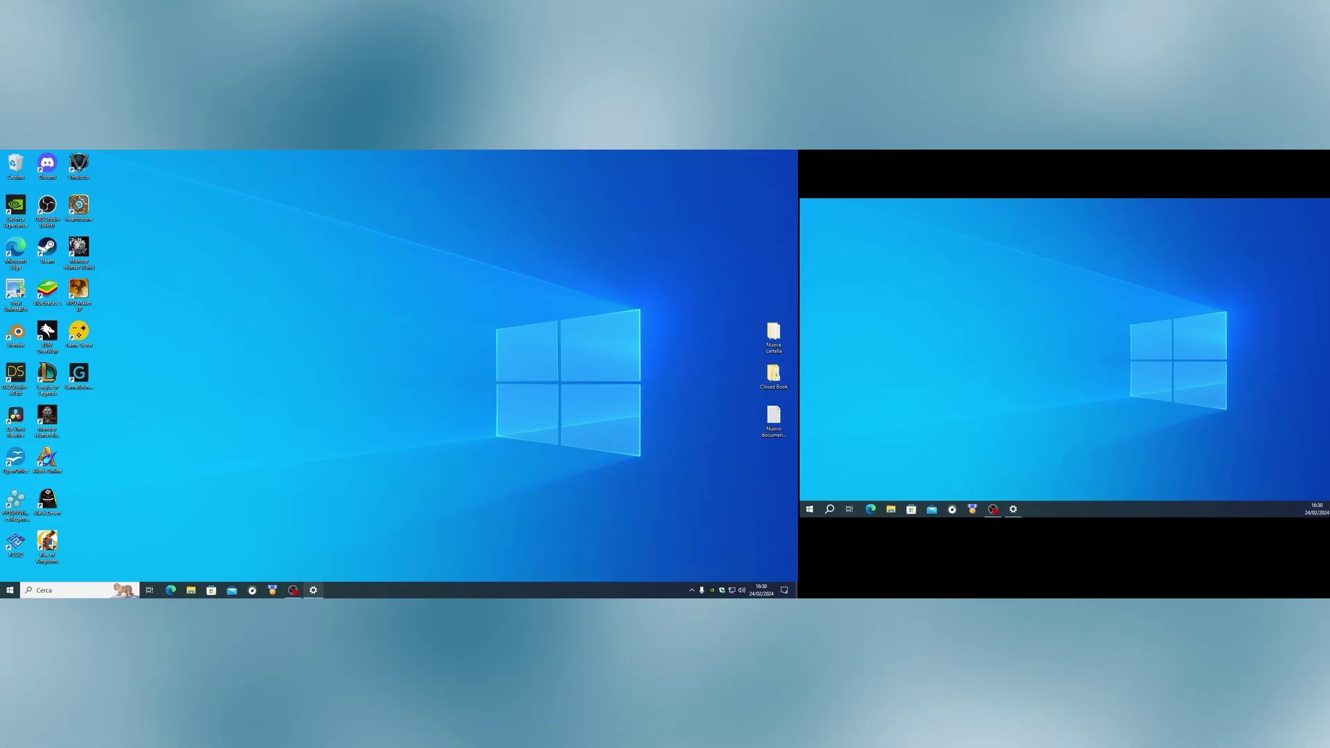
left_click(313, 590)
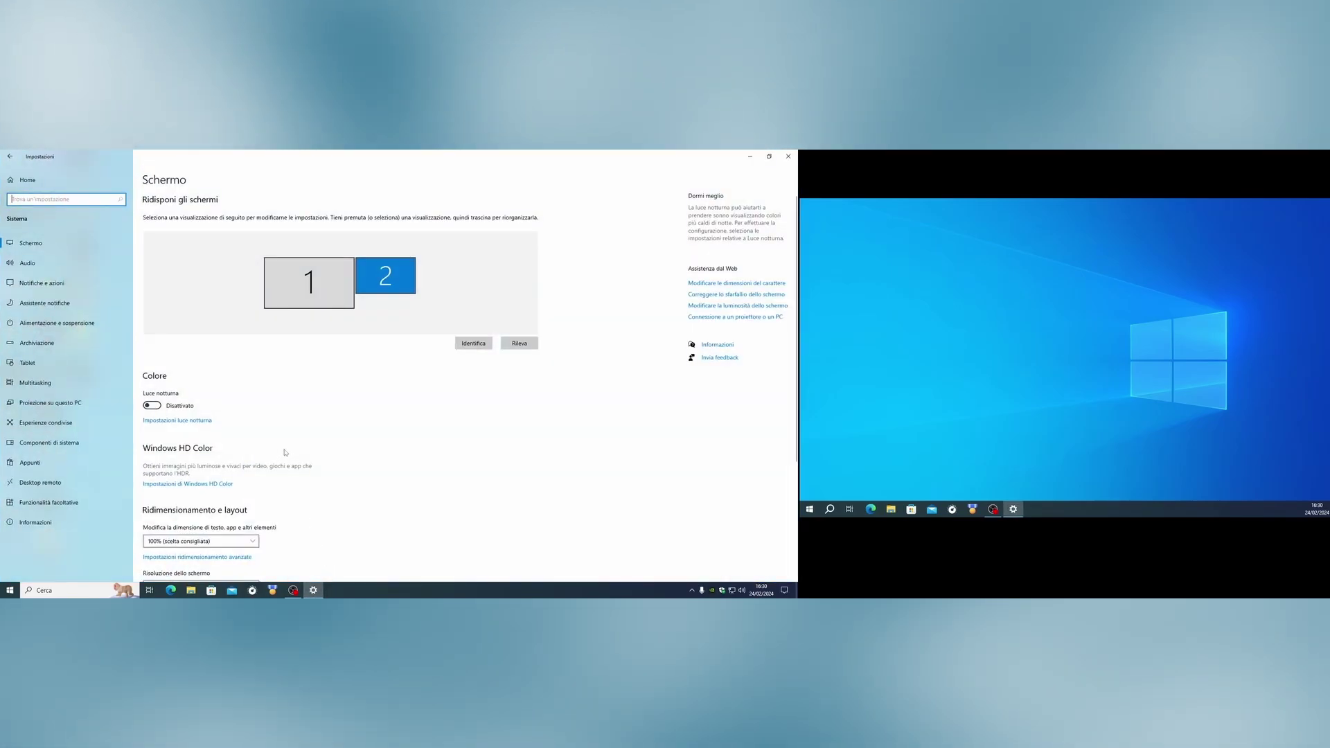
scroll(285, 452, "down", 3)
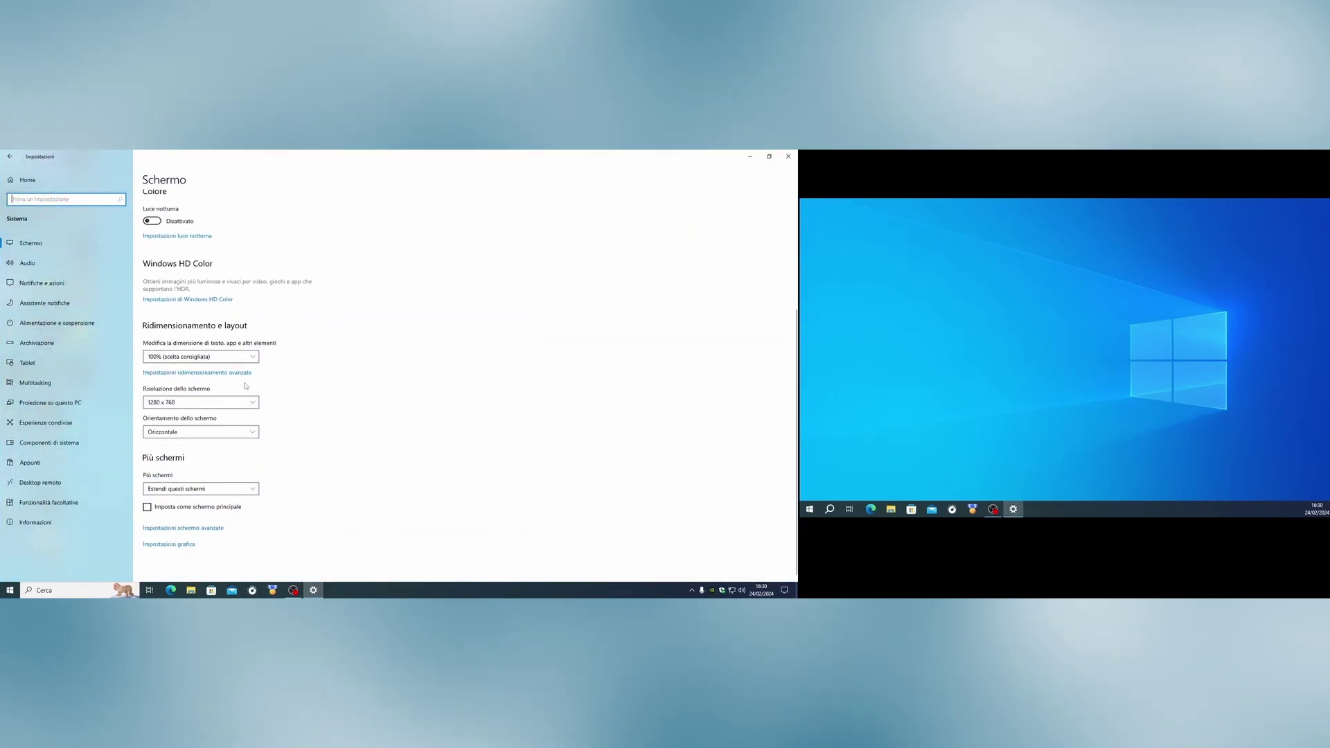
left_click(214, 402)
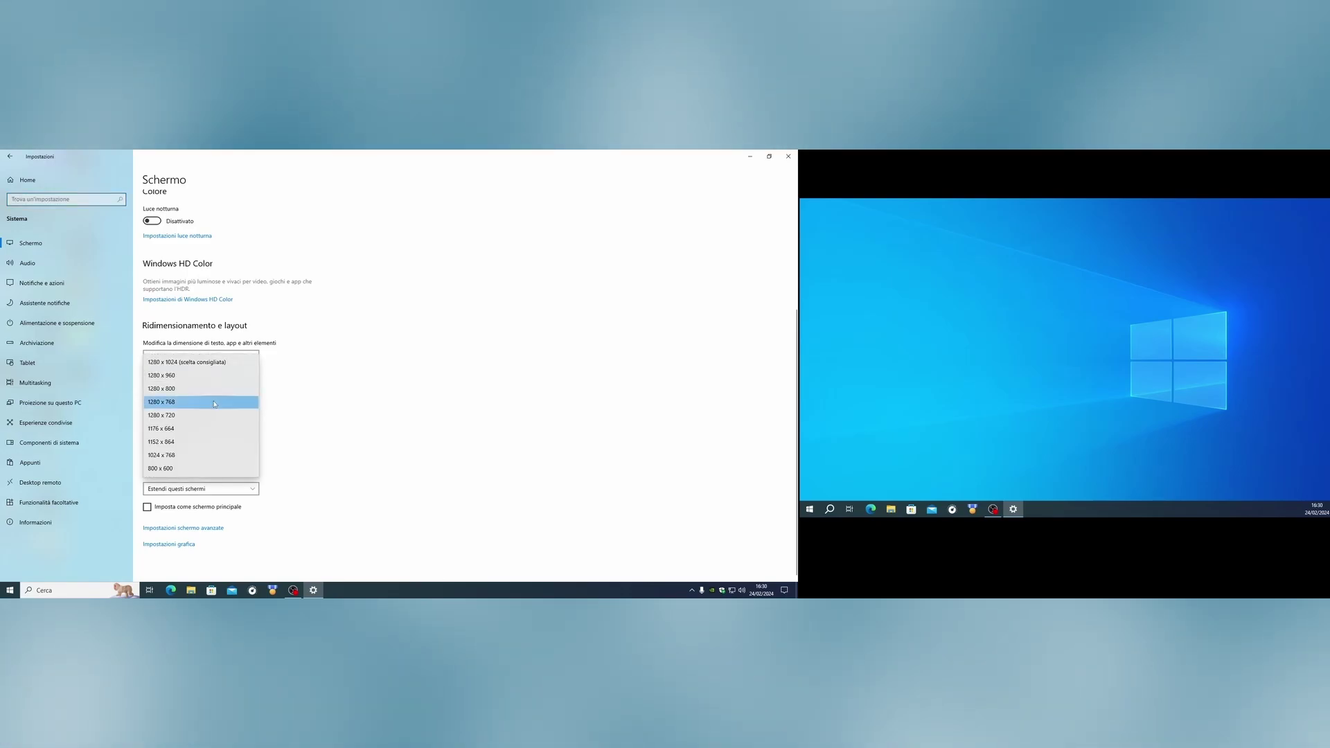
left_click(176, 416)
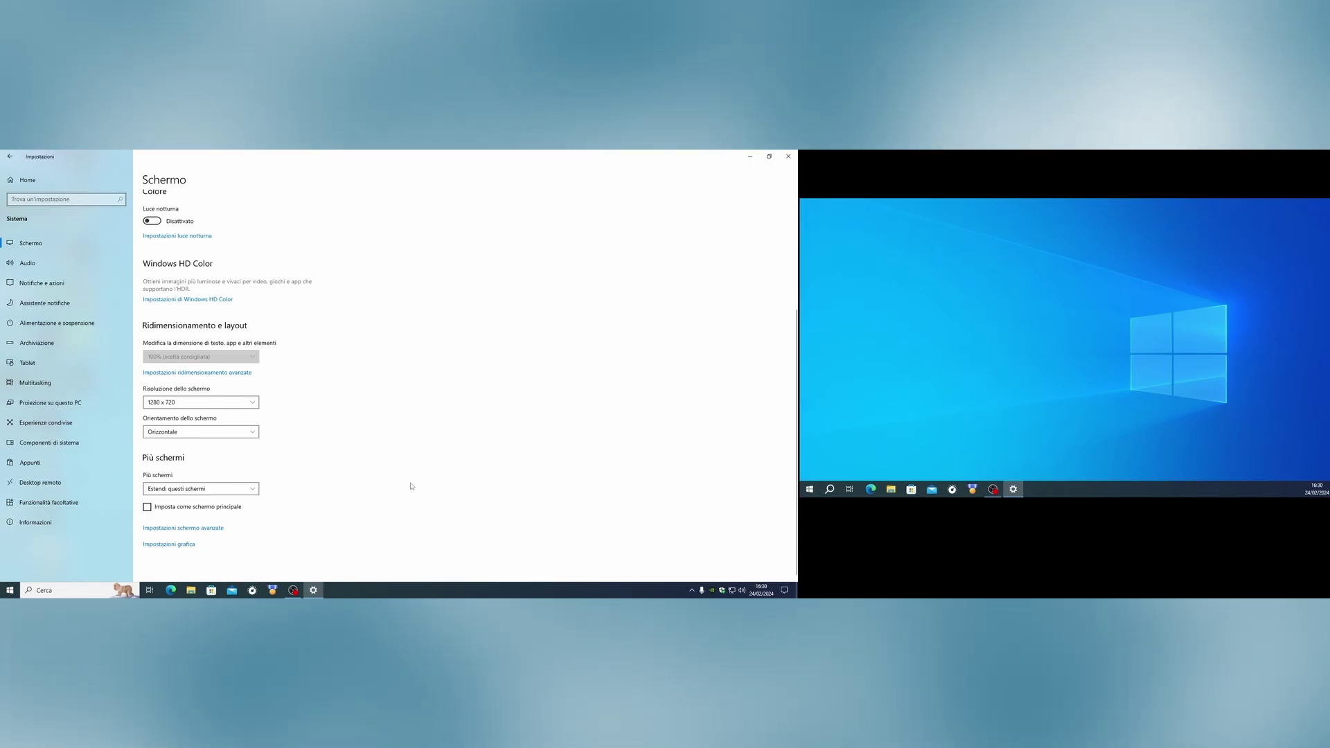
Set display 2's resolution to the recommended 1280 x 1024
left_click(246, 403)
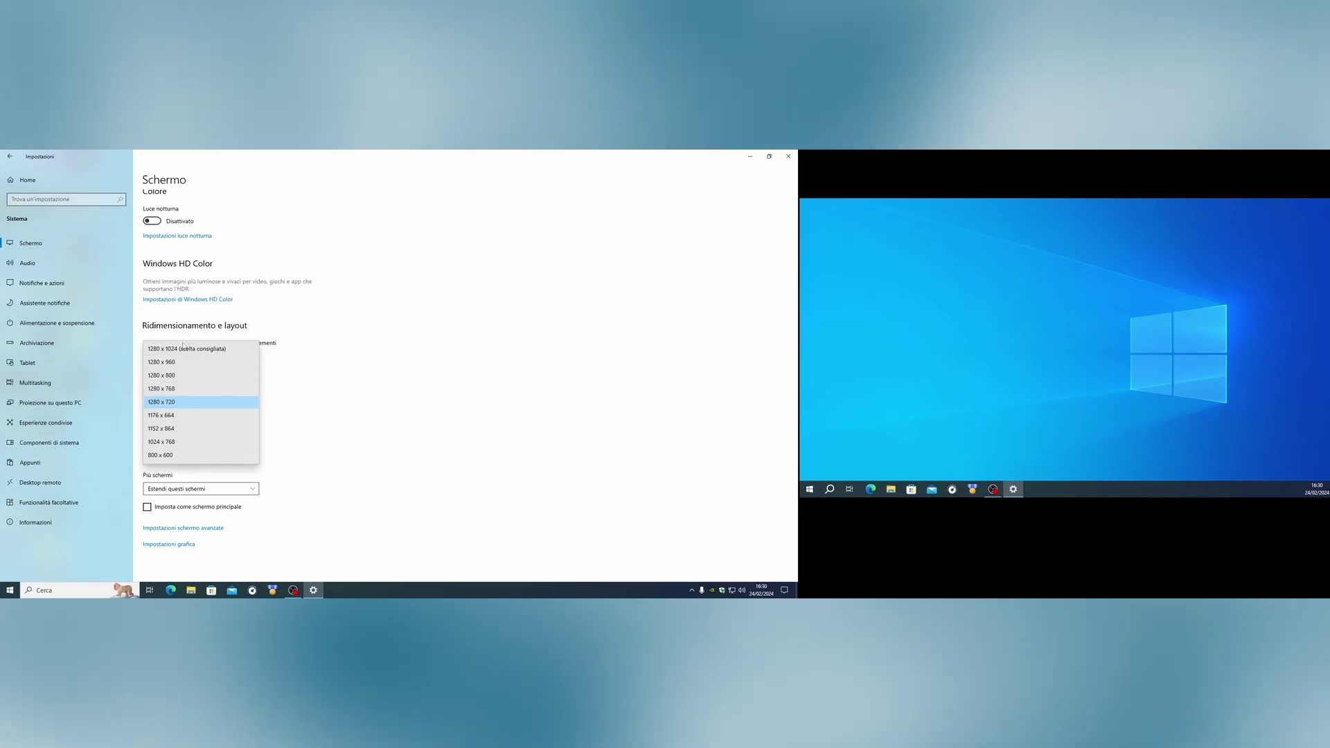
left_click(184, 351)
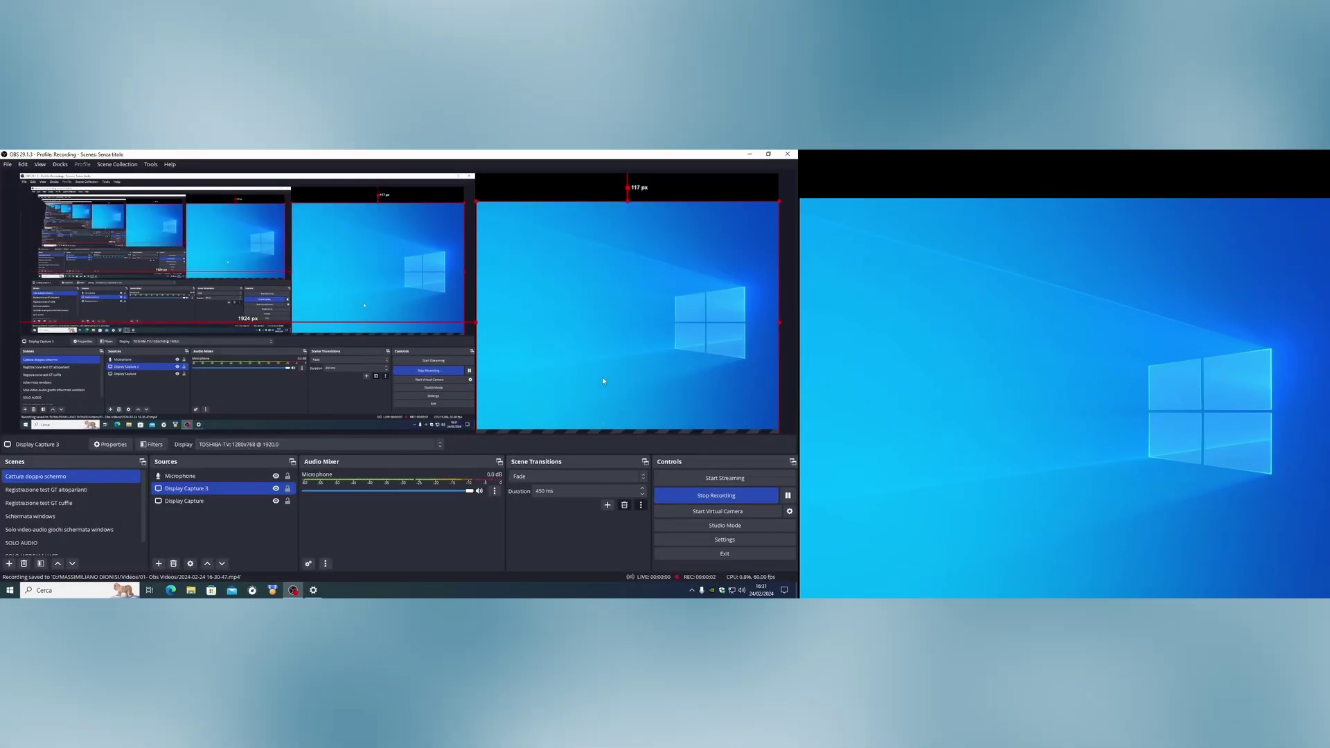
Move Display Capture 3 up to about 27 px below the canvas's upper edge and minimize OBS Studio
left_click_drag(601, 376, 600, 355)
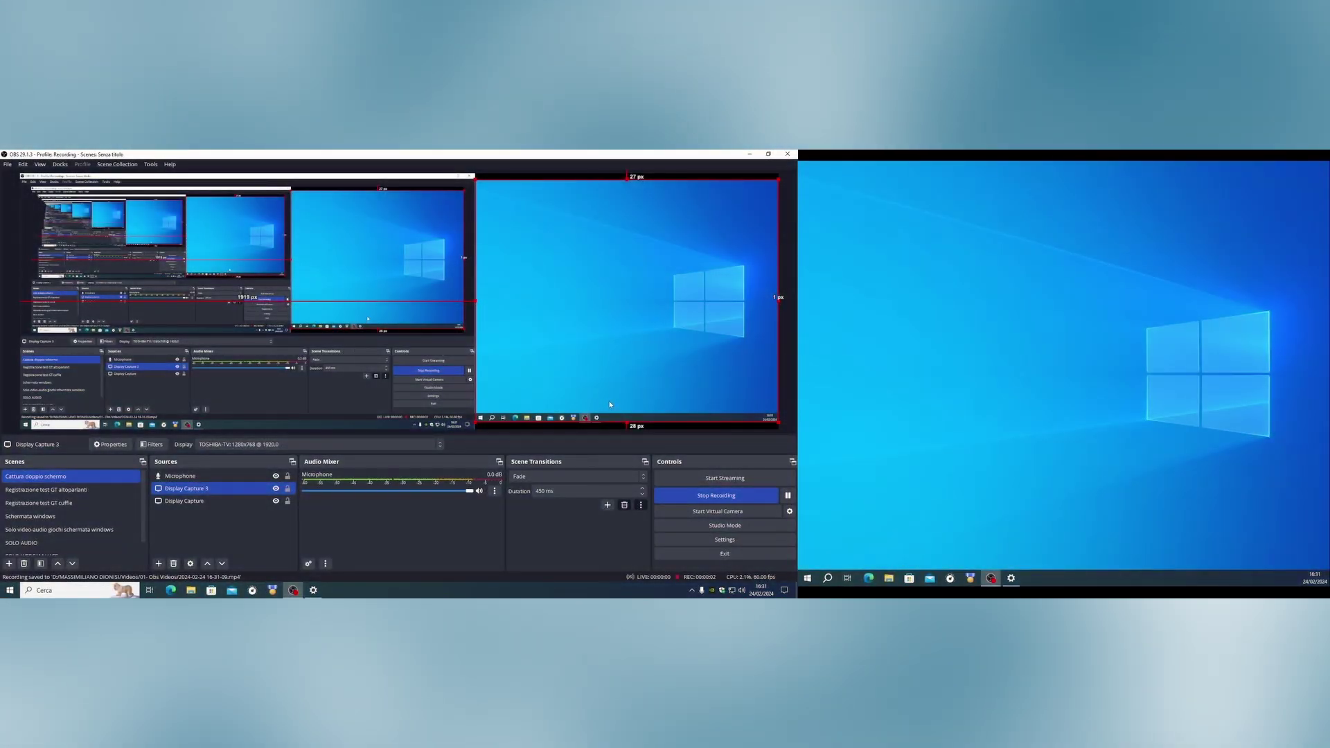
left_click(750, 154)
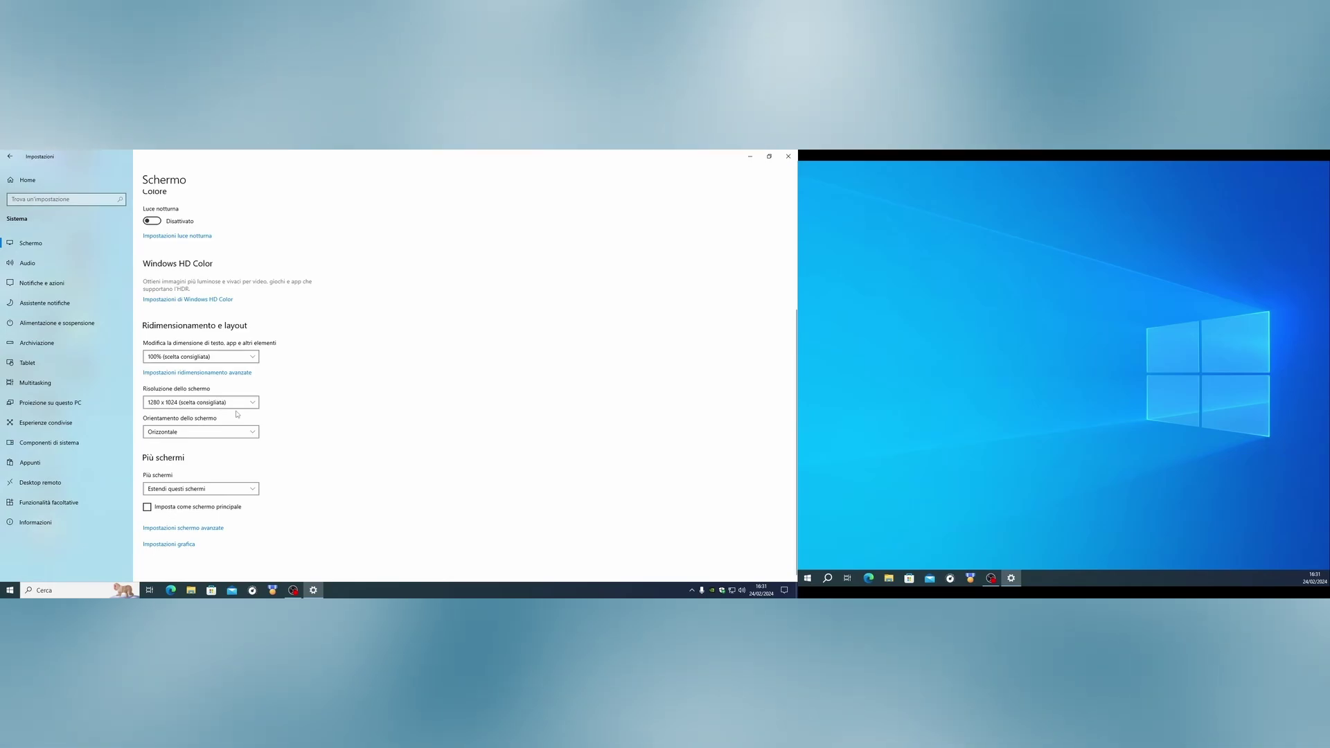
Set display 2's resolution to 1280 x 720 and put the Windows settings window away
left_click(187, 403)
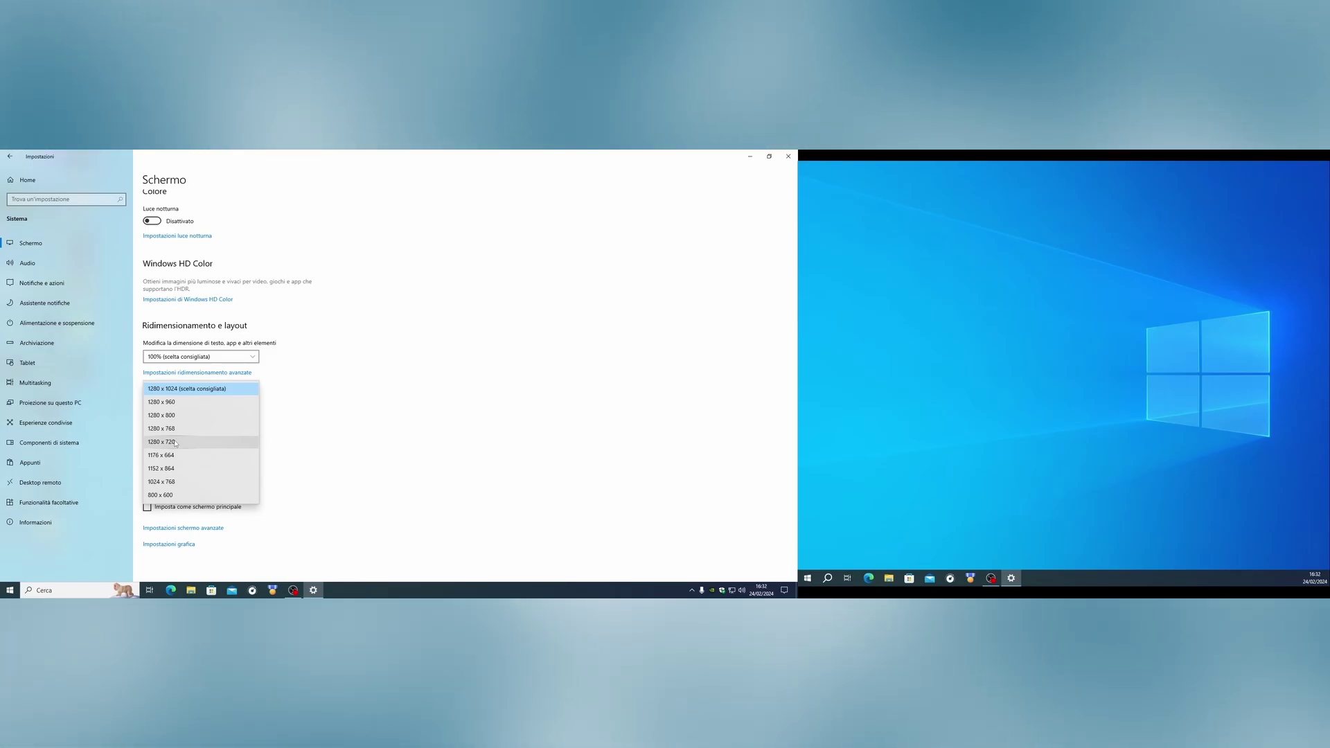
left_click(175, 443)
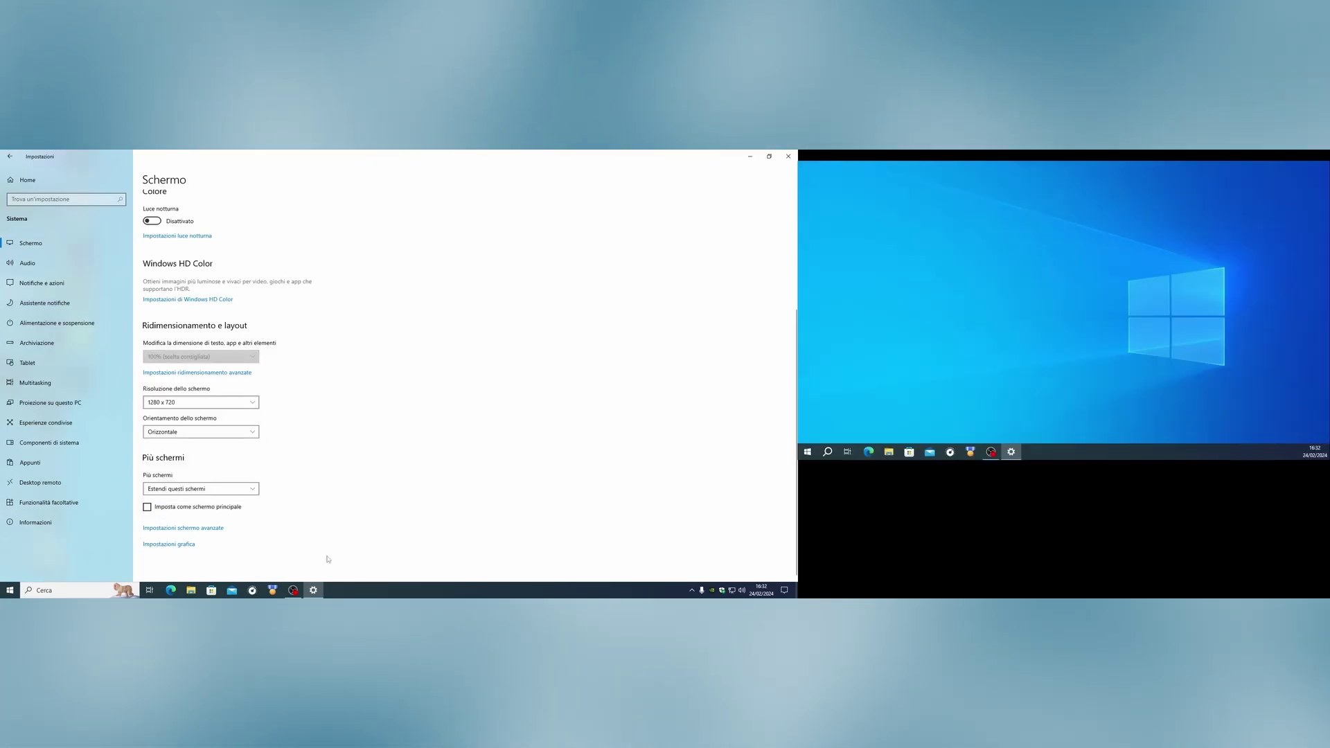
left_click(796, 154)
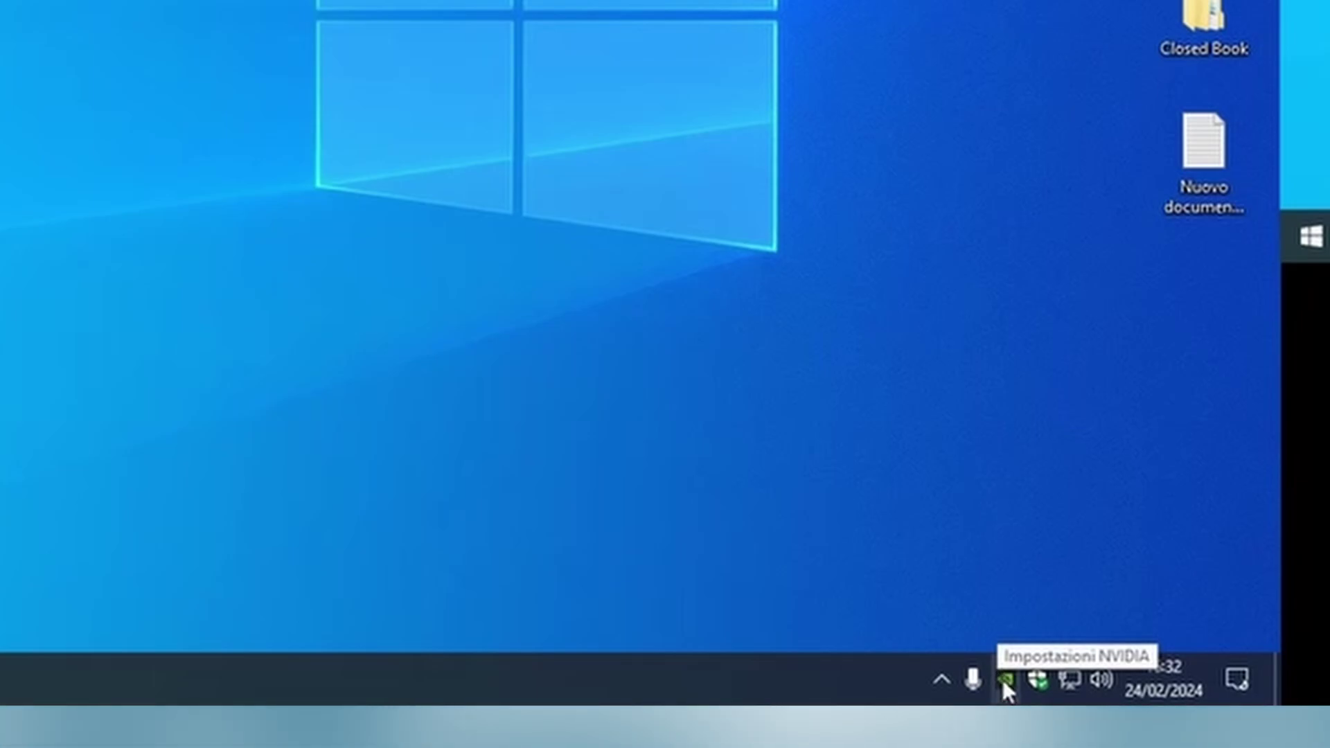
Open the NVIDIA Control Panel from the desktop and go to its display resolution settings
right_click(1003, 679)
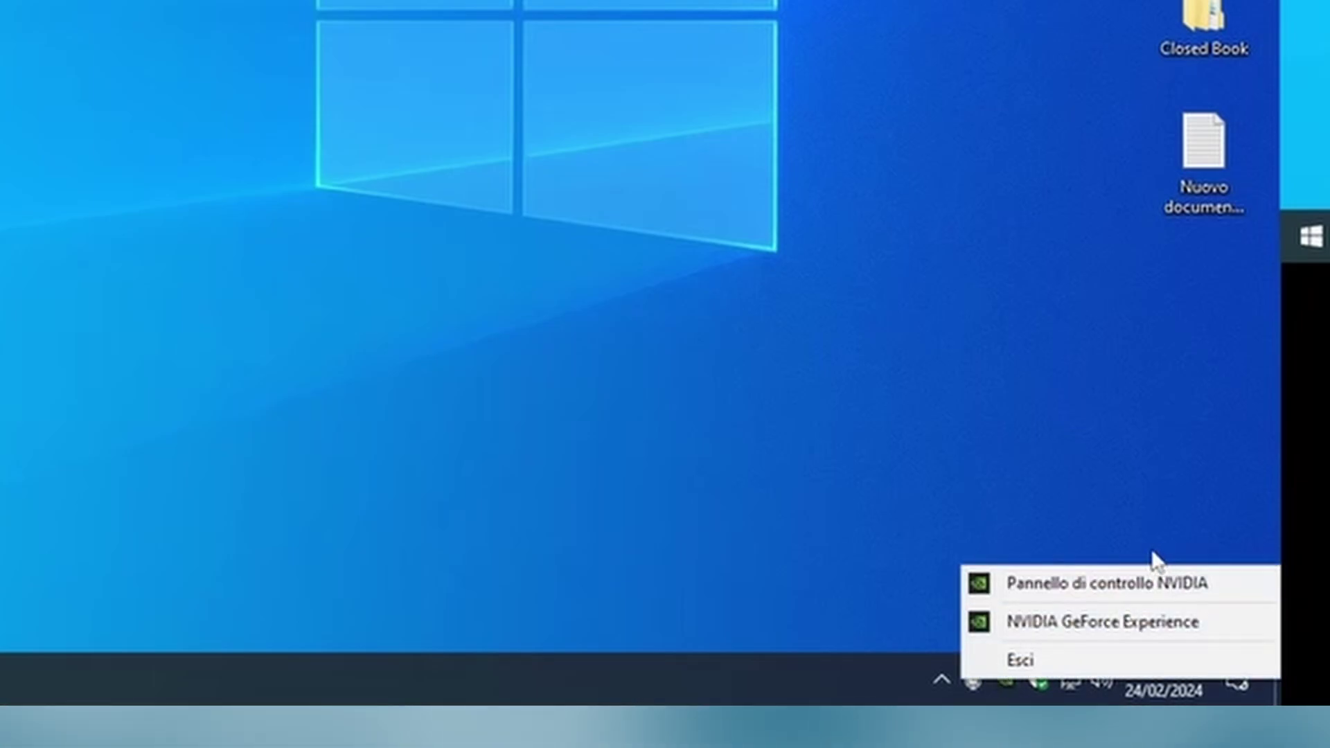
left_click(1130, 582)
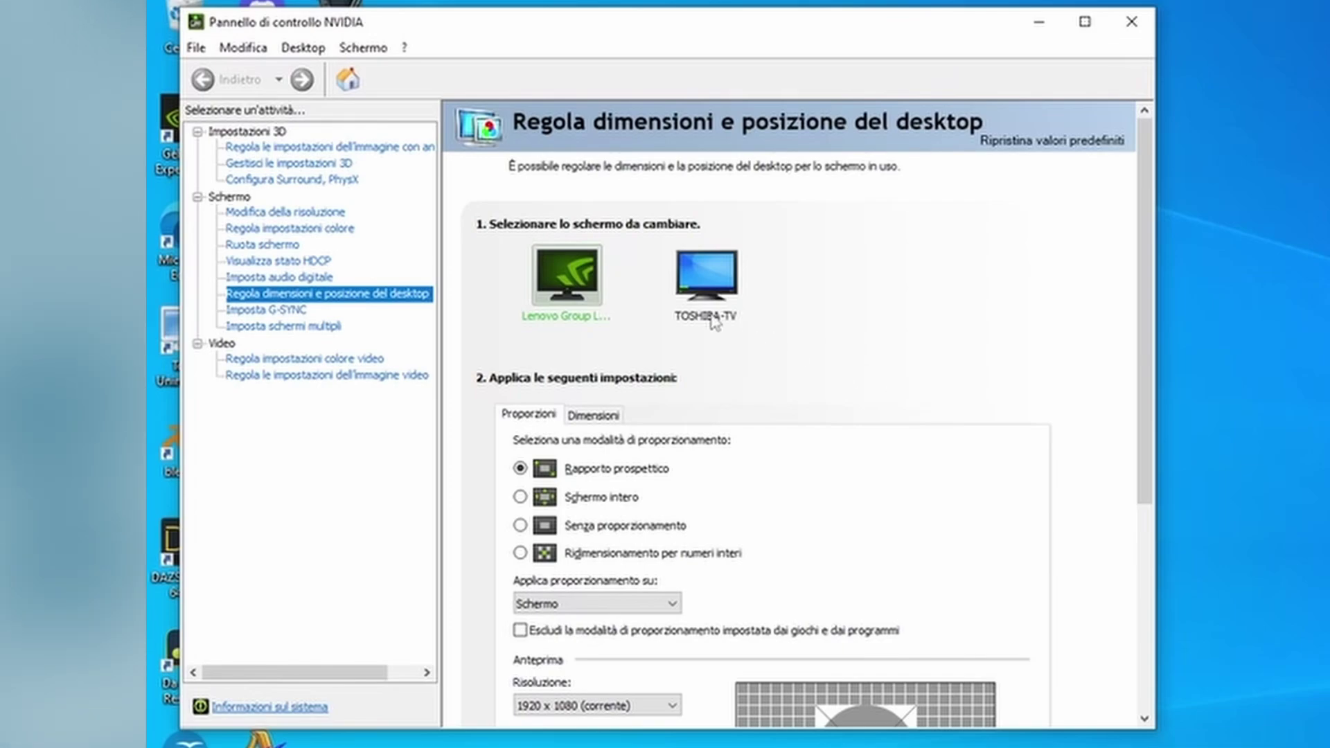
left_click(280, 215)
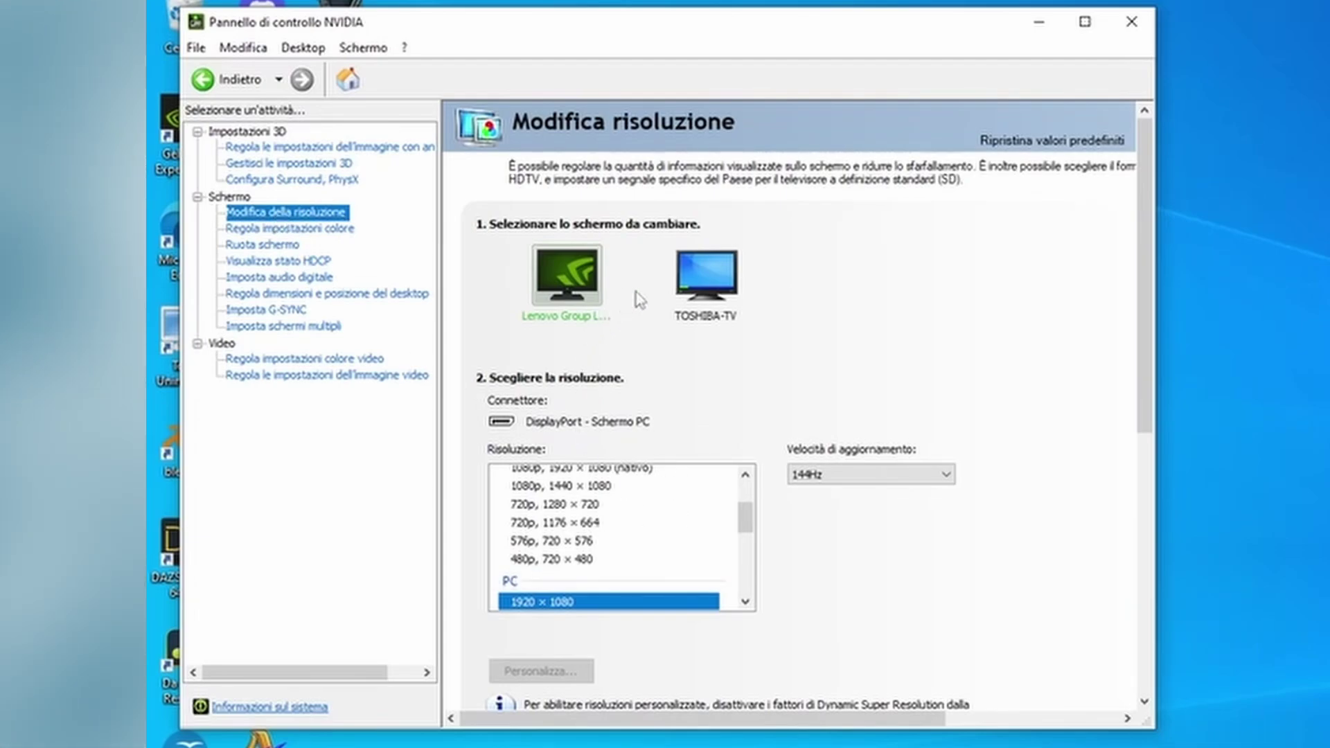
Set the TOSHIBA-TV display's resolution to the PC format 1280 × 1024, apply it and keep the changes
left_click(709, 284)
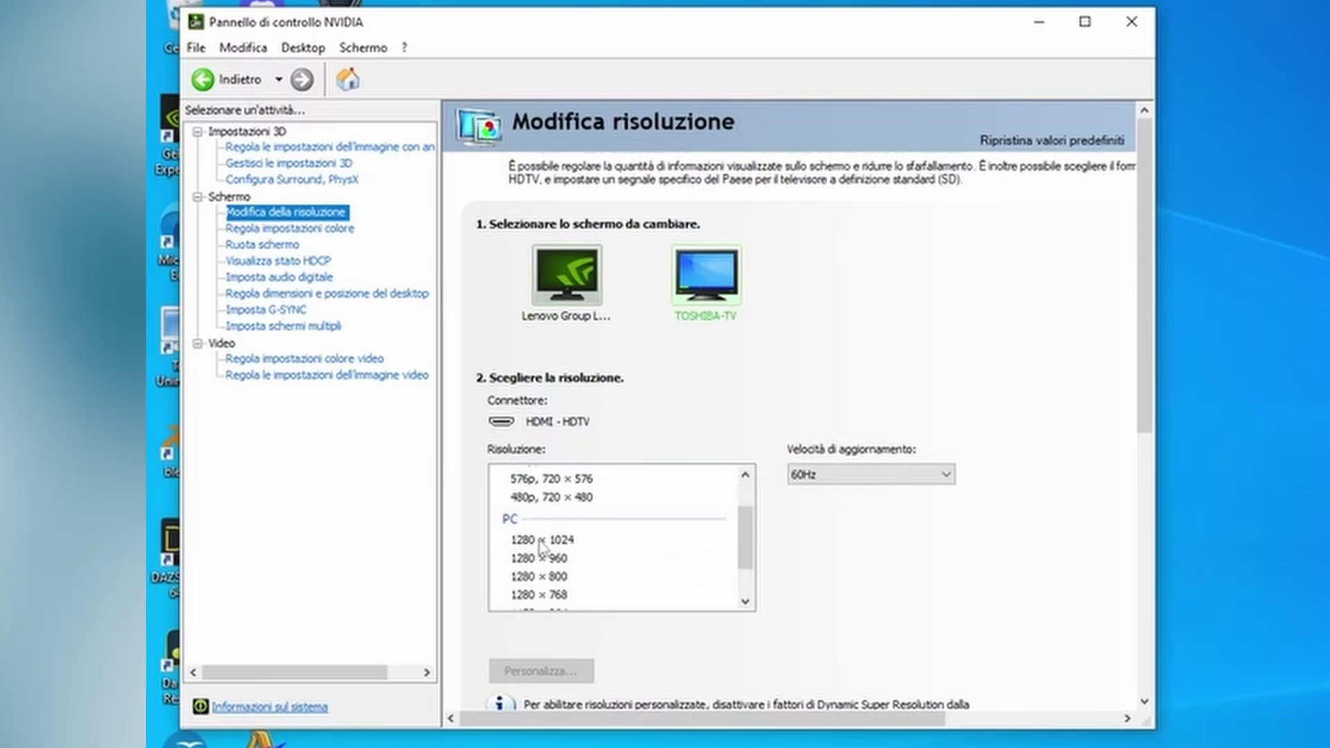
left_click(541, 546)
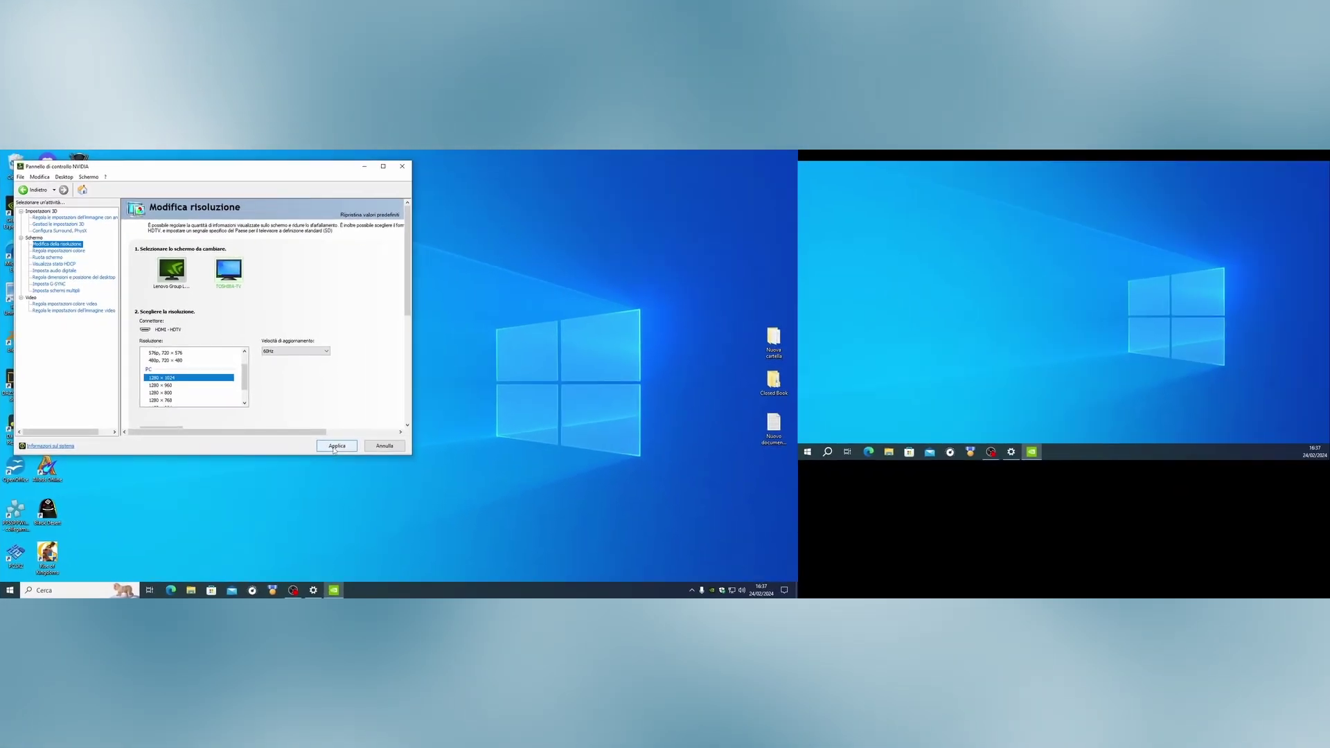
left_click(336, 446)
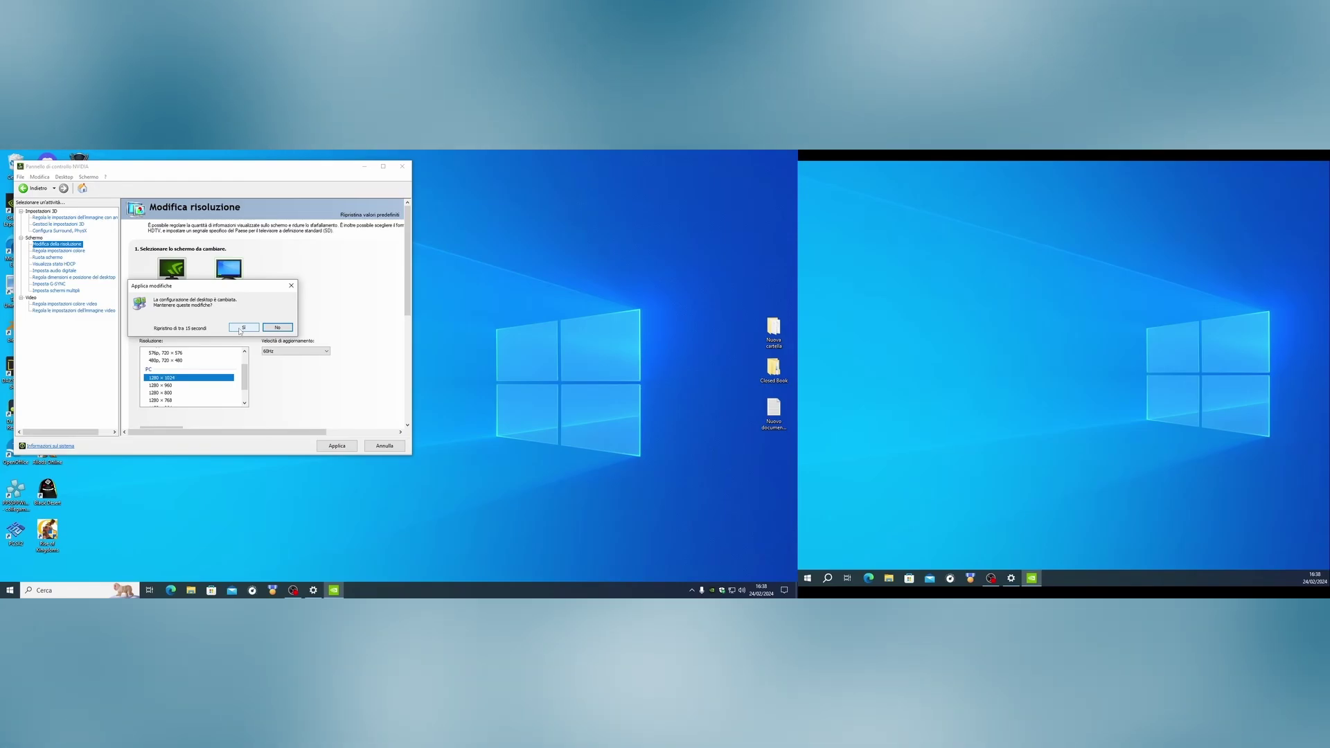
left_click(241, 329)
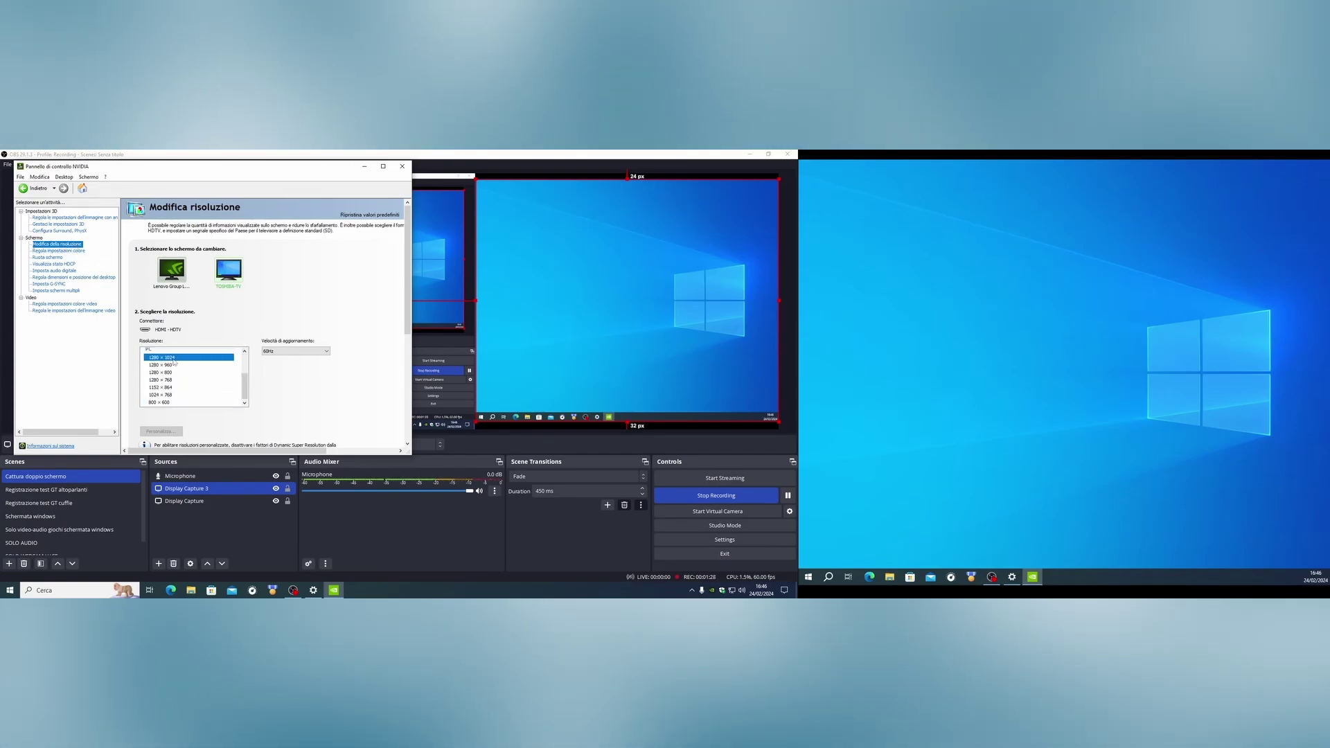
Review the TOSHIBA-TV's available resolutions, close the NVIDIA Control Panel and minimize OBS Studio
scroll(186, 386, "down", 2)
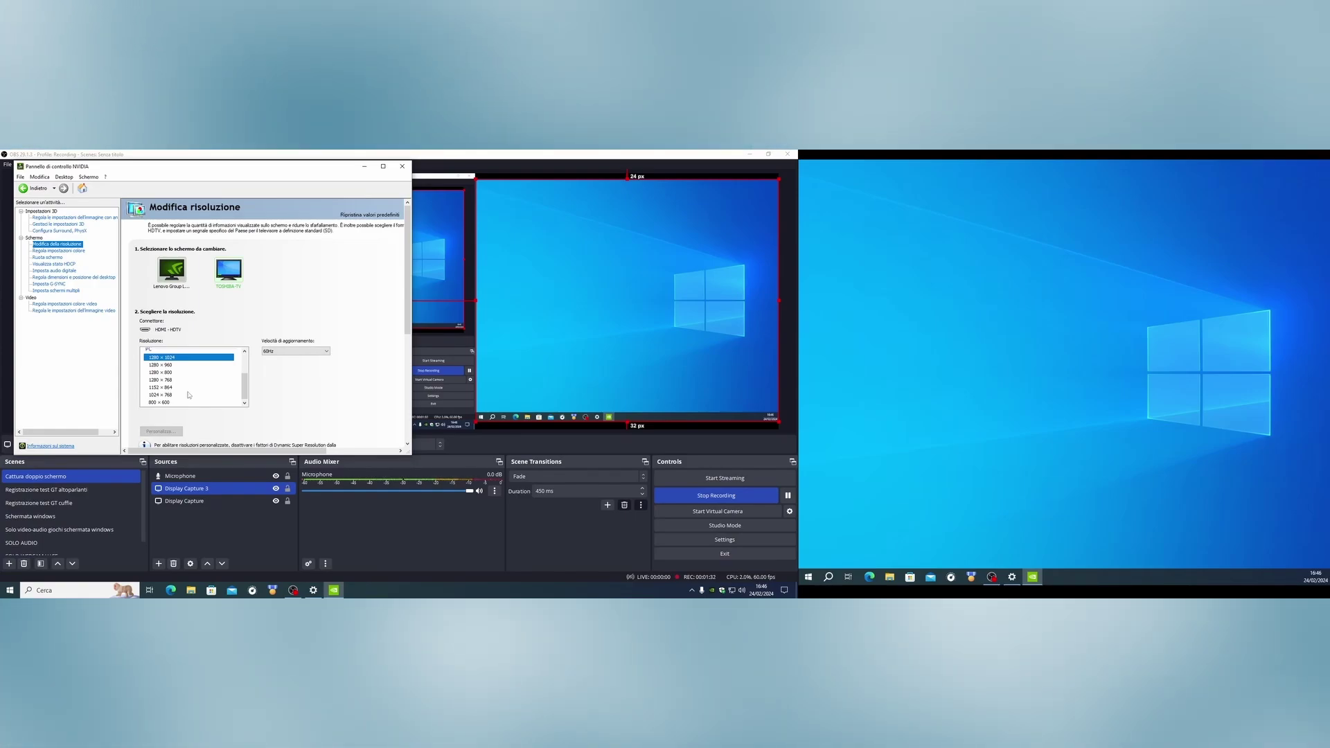
scroll(188, 395, "up", 2)
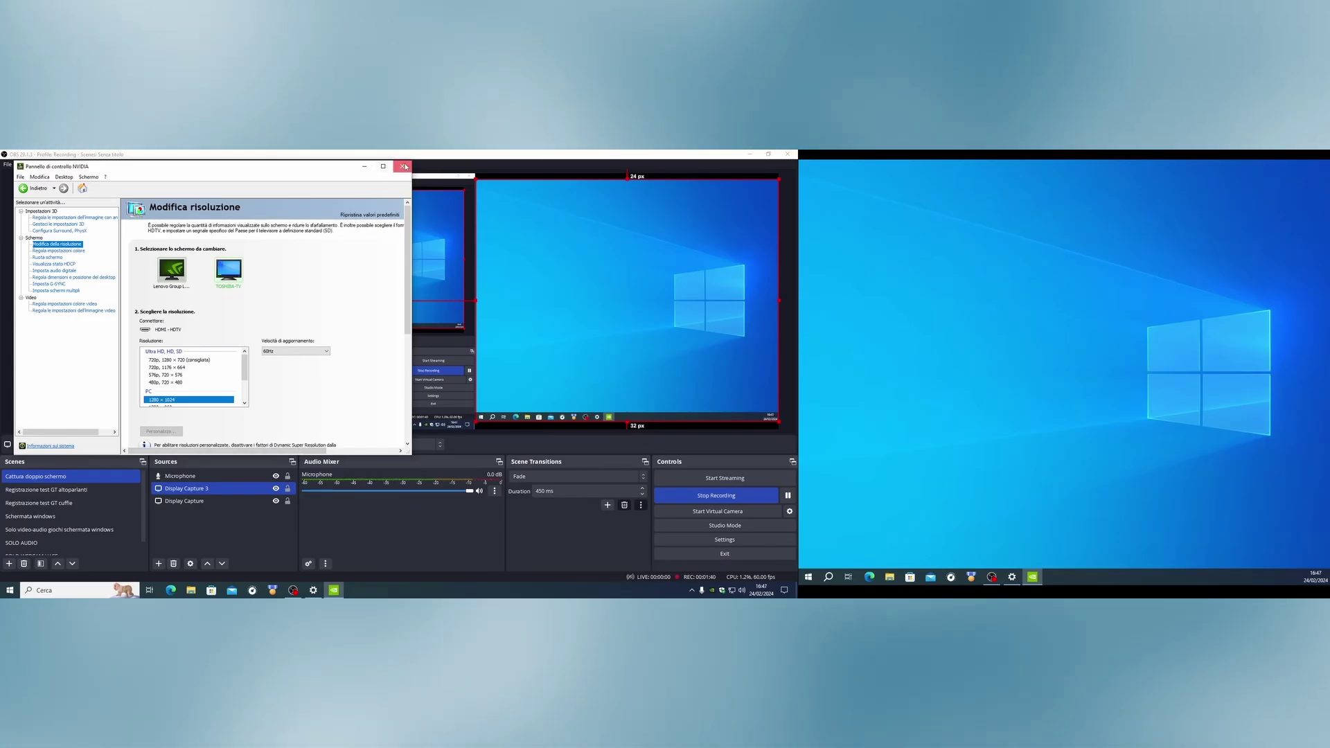
left_click(404, 167)
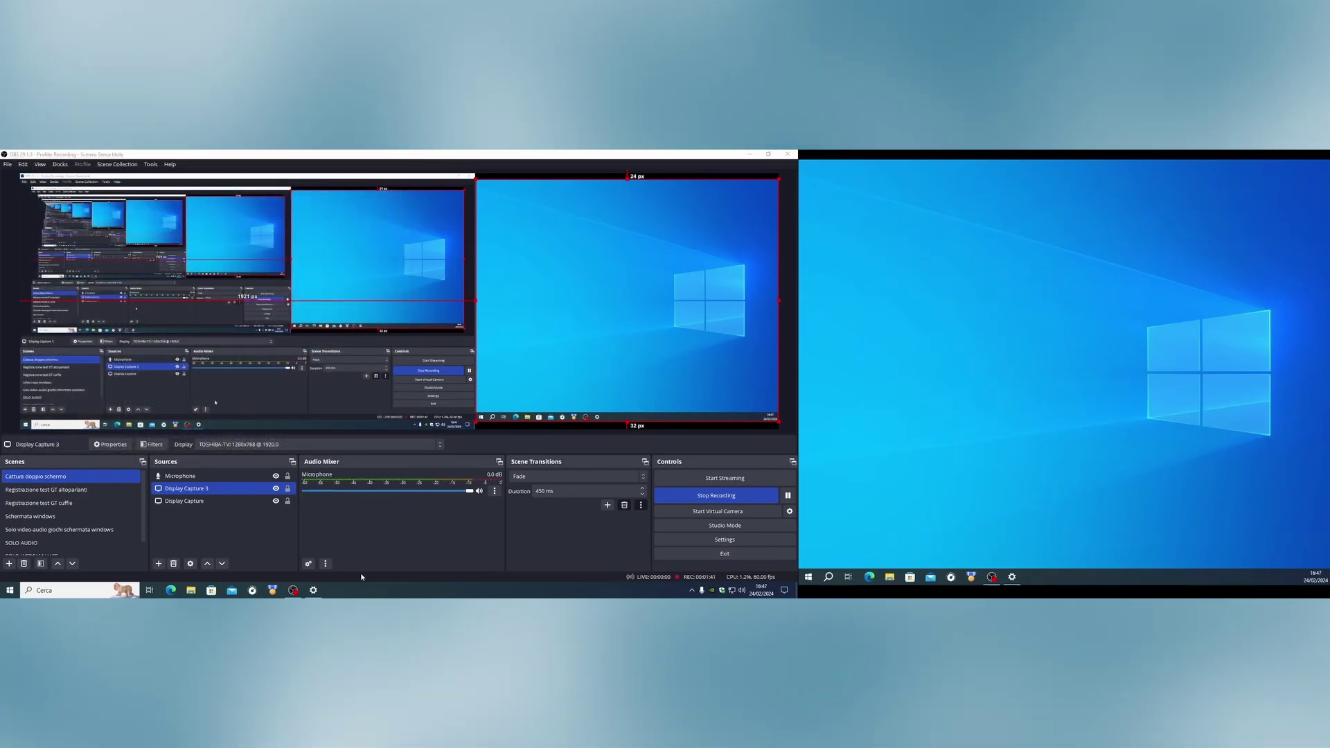
left_click(749, 155)
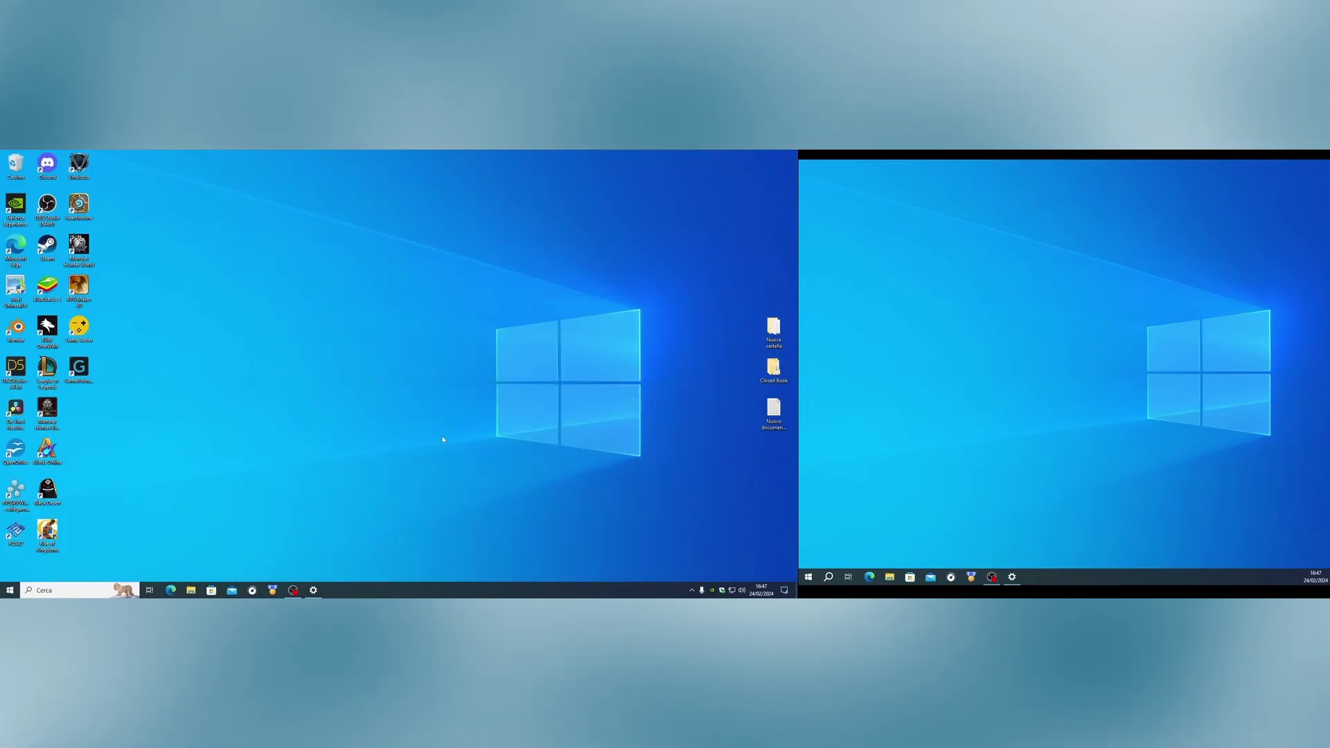